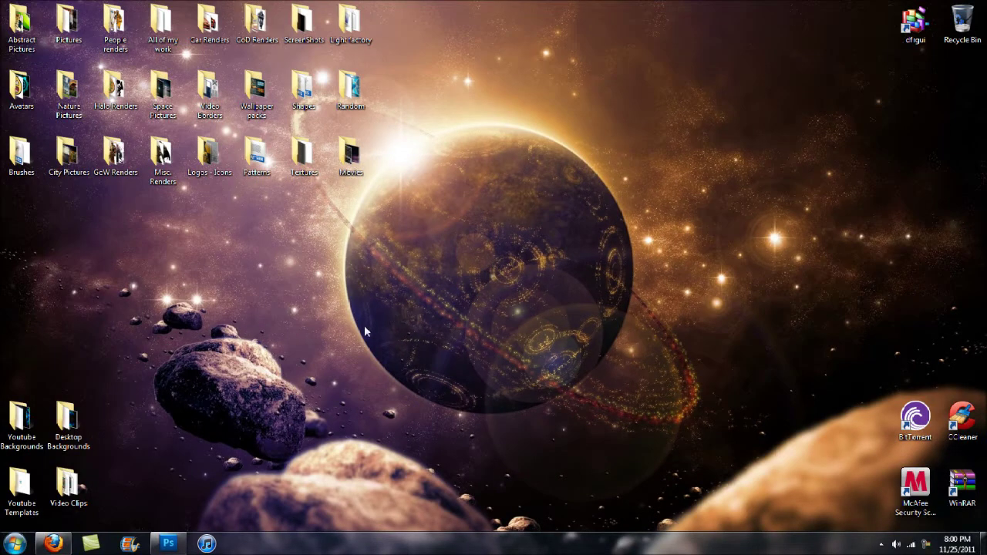
Step: Restore the Photoshop window showing the Untitled-1 black-rectangle collage template
{"action": "left_click", "coordinate": [169, 544]}
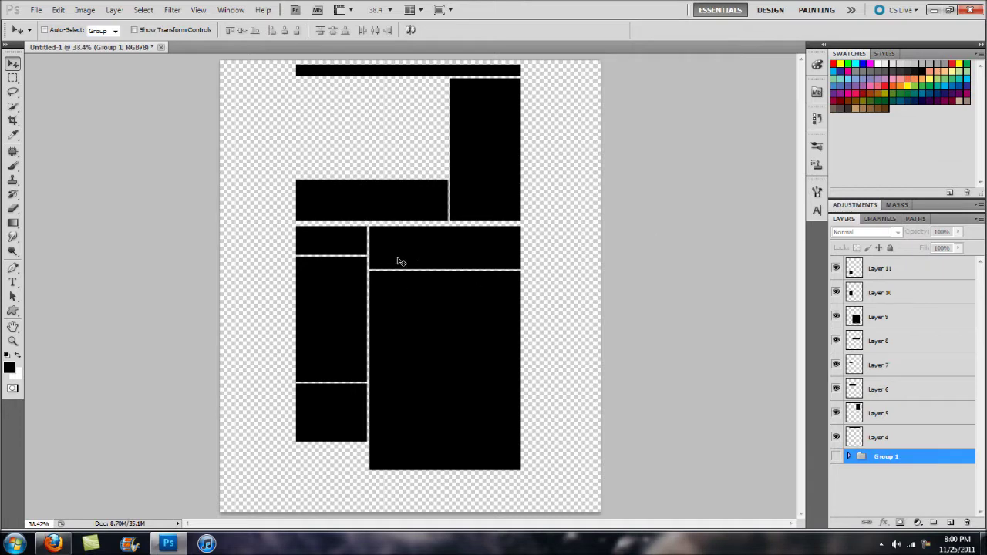
Step: Switch to the YouTube channel page in Firefox
{"action": "left_click", "coordinate": [60, 541]}
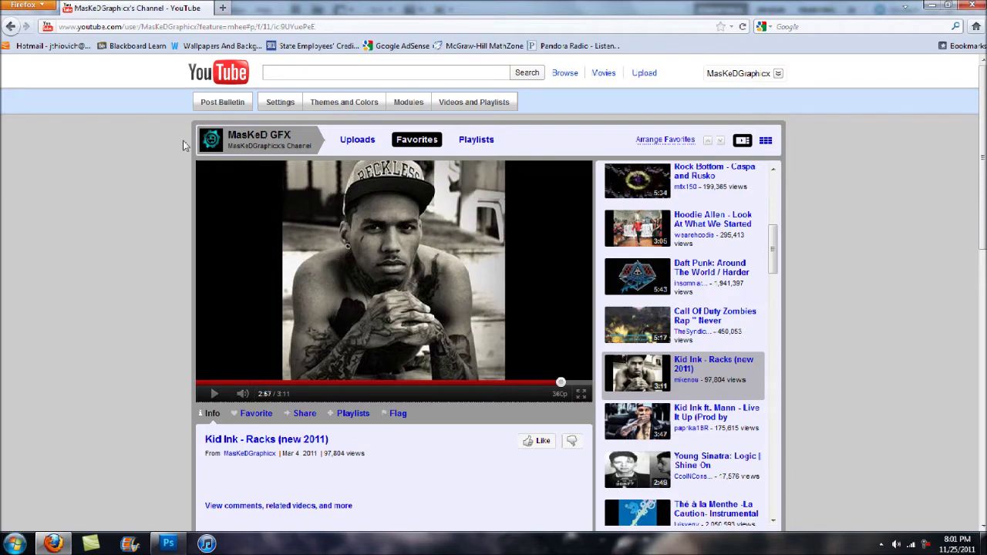
{"action": "scroll", "coordinate": [177, 140], "scroll_direction": "down", "scroll_amount": 3}
{"action": "scroll", "coordinate": [164, 159], "scroll_direction": "up", "scroll_amount": 3}
Step: Save the channel's Grey theme under Themes and Colors and dismiss the Changes saved notice
{"action": "left_click", "coordinate": [363, 106]}
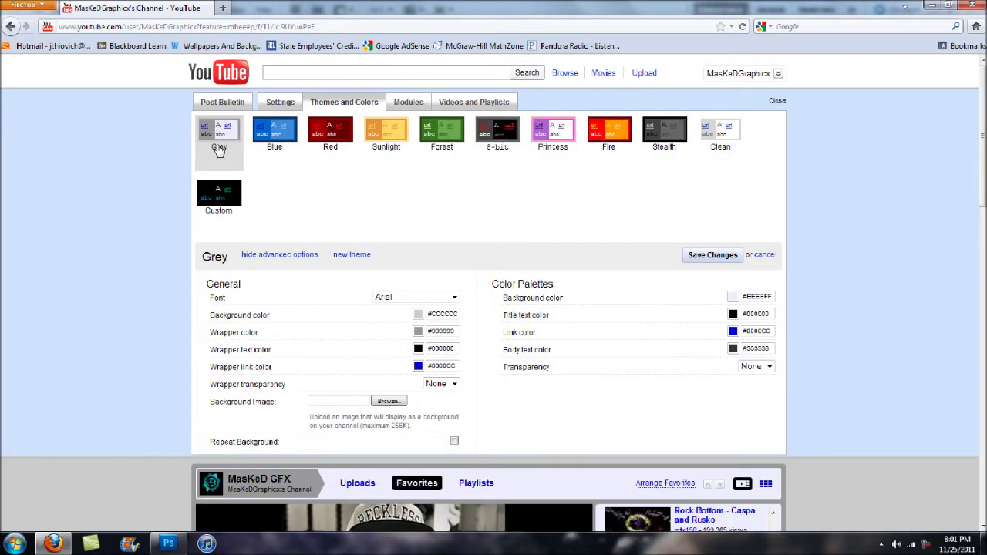
{"action": "left_click", "coordinate": [707, 256]}
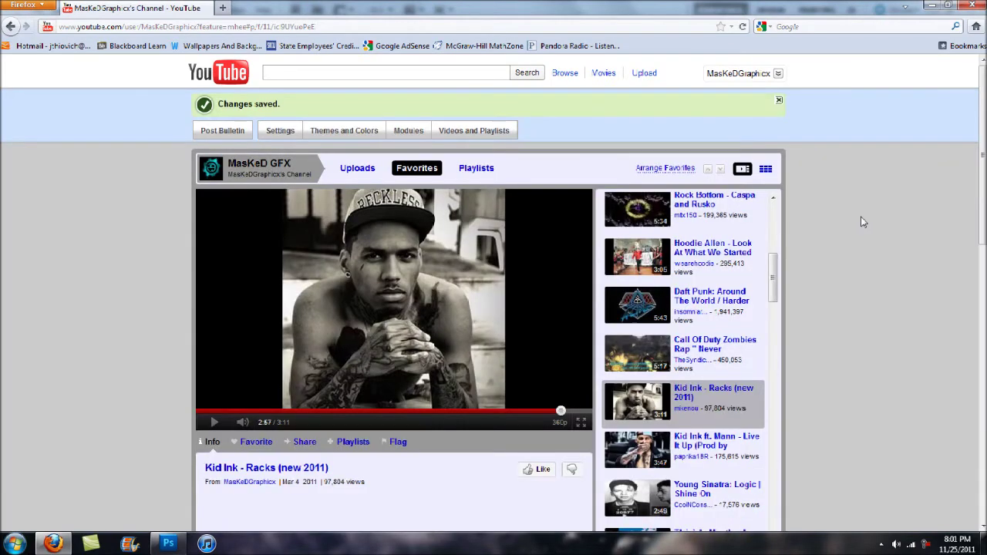
{"action": "scroll", "coordinate": [856, 224], "scroll_direction": "down", "scroll_amount": 6}
{"action": "scroll", "coordinate": [851, 224], "scroll_direction": "down", "scroll_amount": 3}
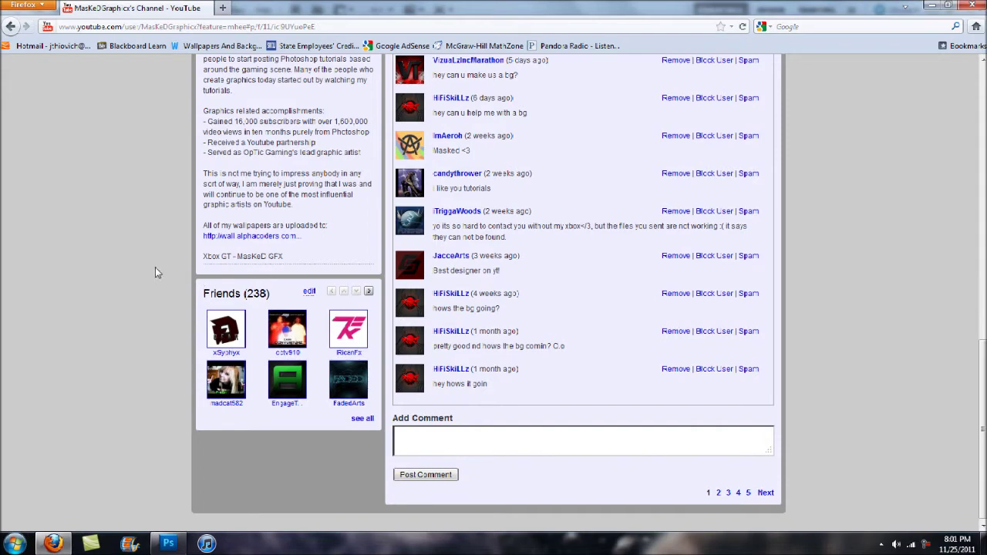
{"action": "scroll", "coordinate": [168, 263], "scroll_direction": "up", "scroll_amount": 10}
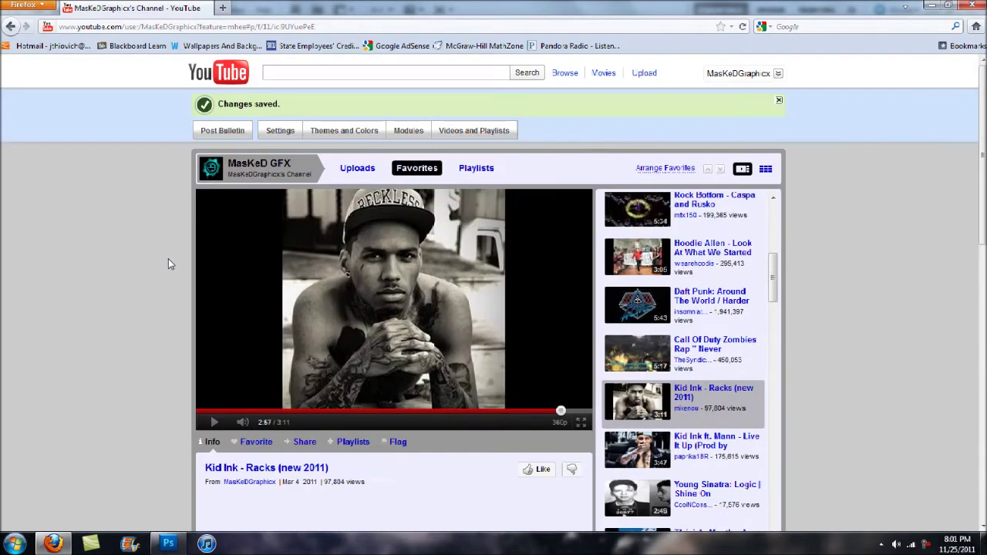
{"action": "left_click", "coordinate": [779, 101]}
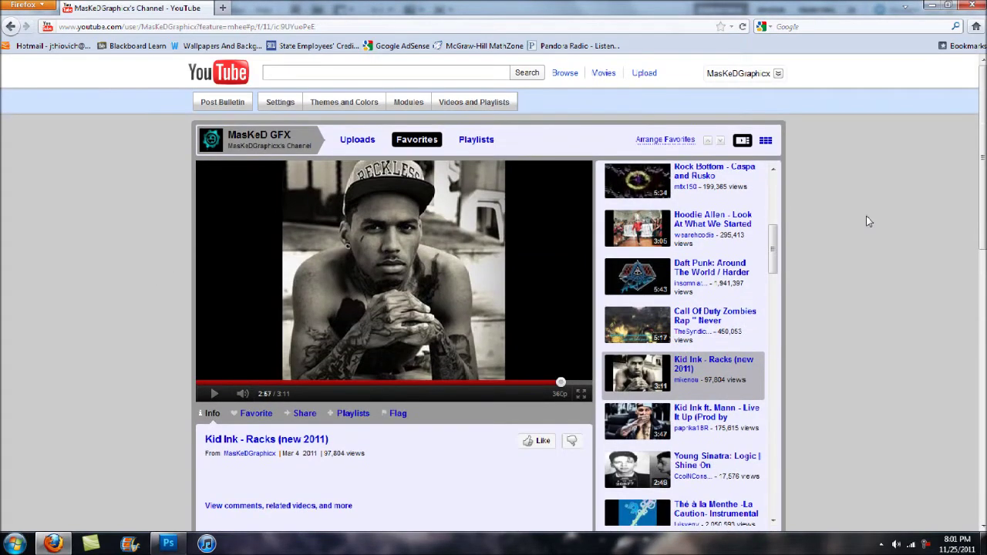
Step: Review the YouTube channel page full-screen, then return to the Photoshop template
{"action": "scroll", "coordinate": [851, 218], "scroll_direction": "down", "scroll_amount": 1}
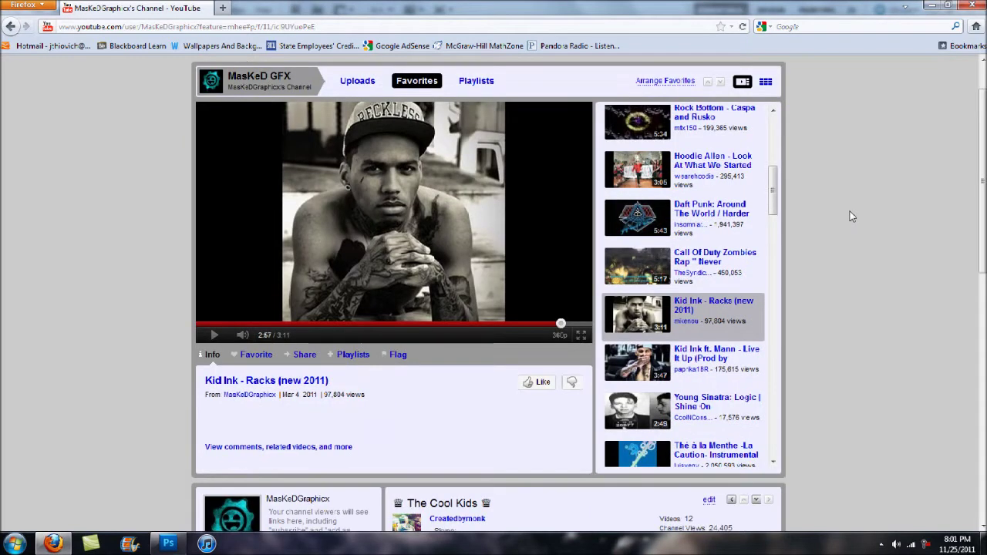
{"action": "scroll", "coordinate": [151, 118], "scroll_direction": "up", "scroll_amount": 1}
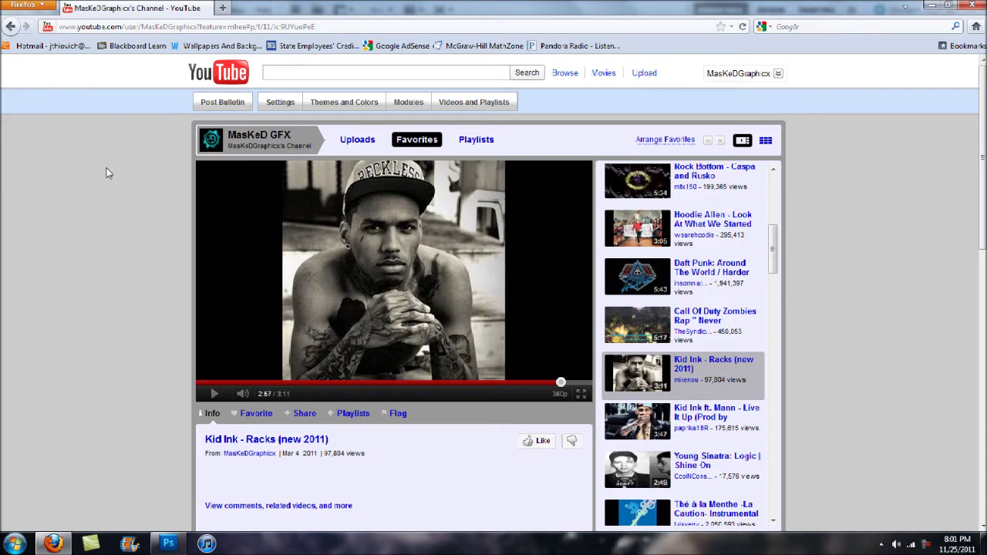
{"action": "scroll", "coordinate": [120, 184], "scroll_direction": "down", "scroll_amount": 10}
{"action": "scroll", "coordinate": [130, 236], "scroll_direction": "up", "scroll_amount": 8}
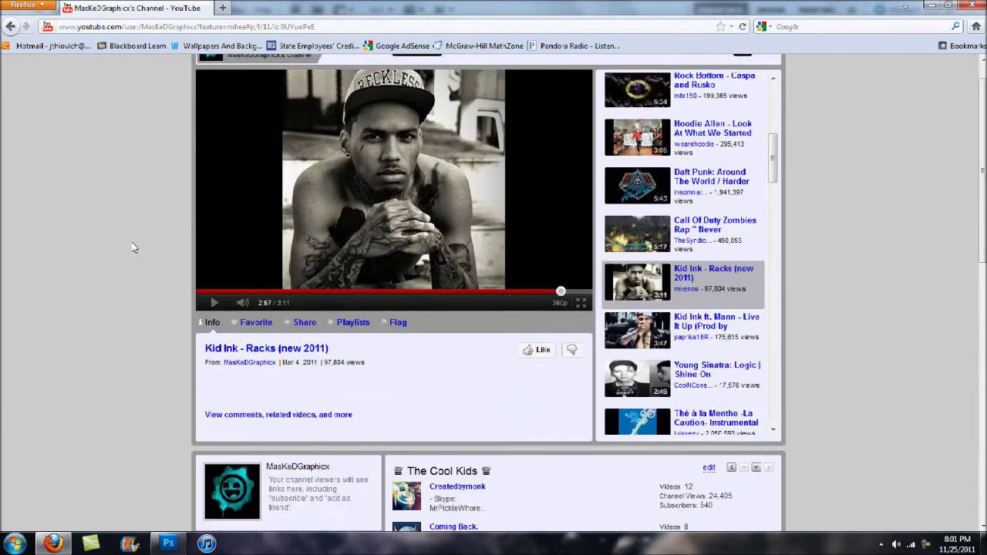
{"action": "scroll", "coordinate": [132, 247], "scroll_direction": "up", "scroll_amount": 1}
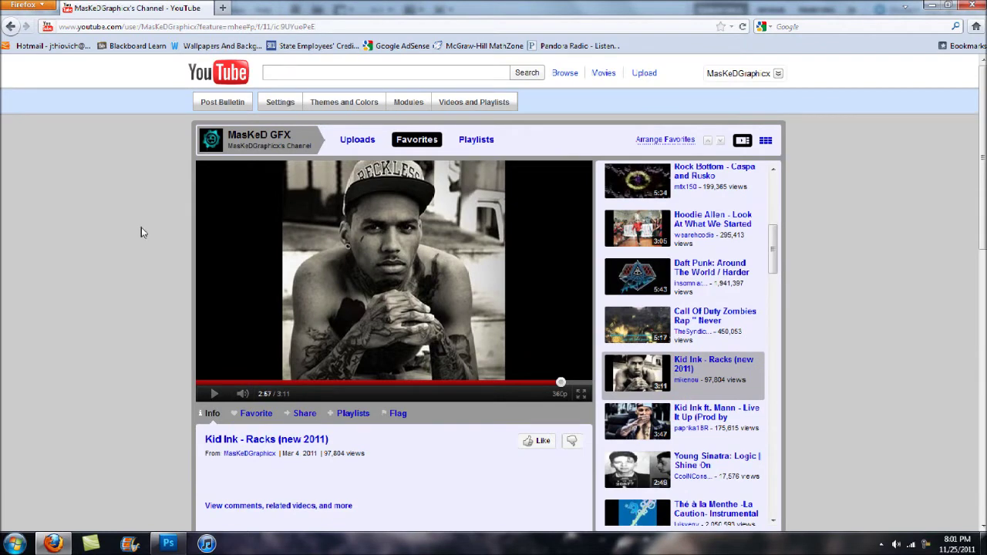
{"action": "key", "text": "F11"}
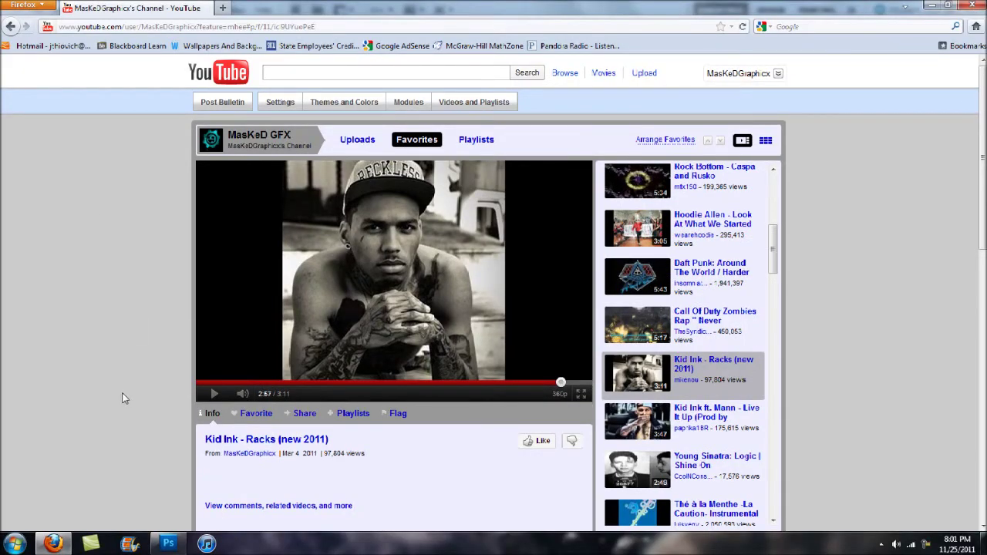
{"action": "left_click", "coordinate": [168, 544]}
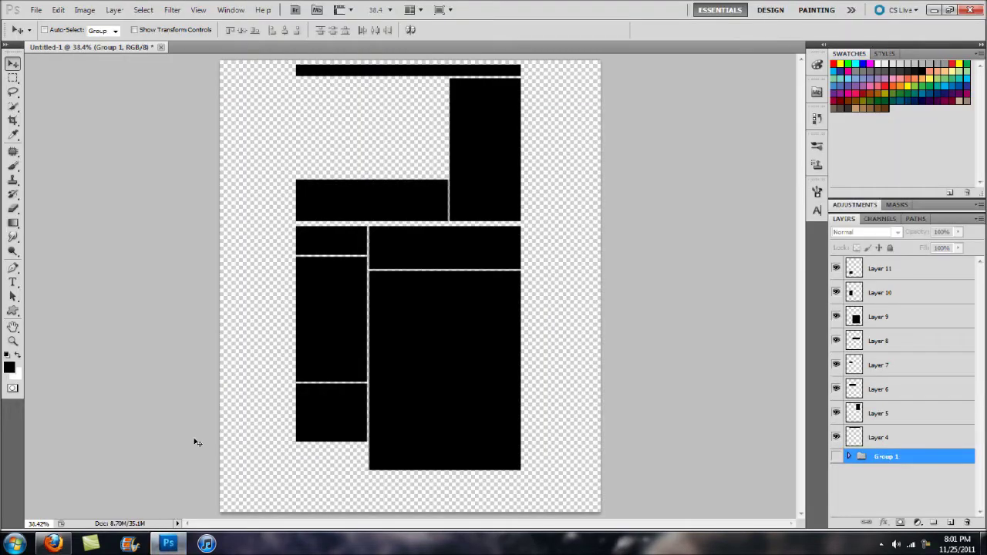
Step: Create a new white 1600 × 1850 pixel document, Untitled-2
{"action": "key", "text": "ctrl+n"}
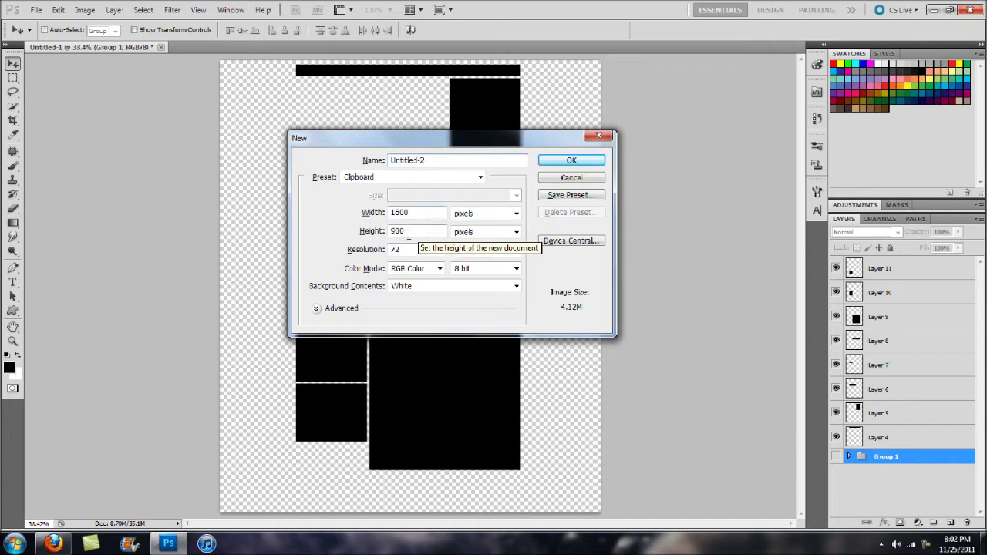
{"action": "double_click", "coordinate": [401, 232]}
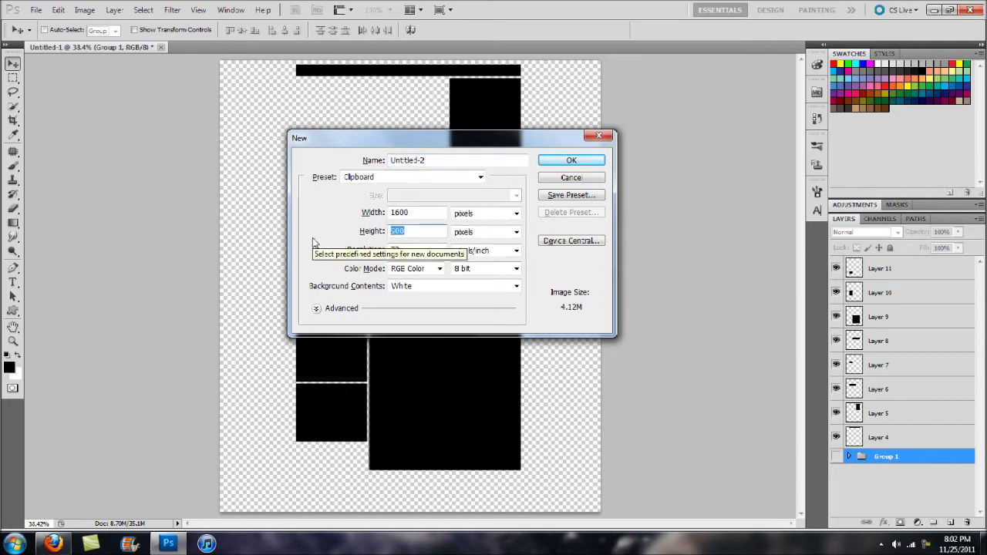
{"action": "type", "text": "1850"}
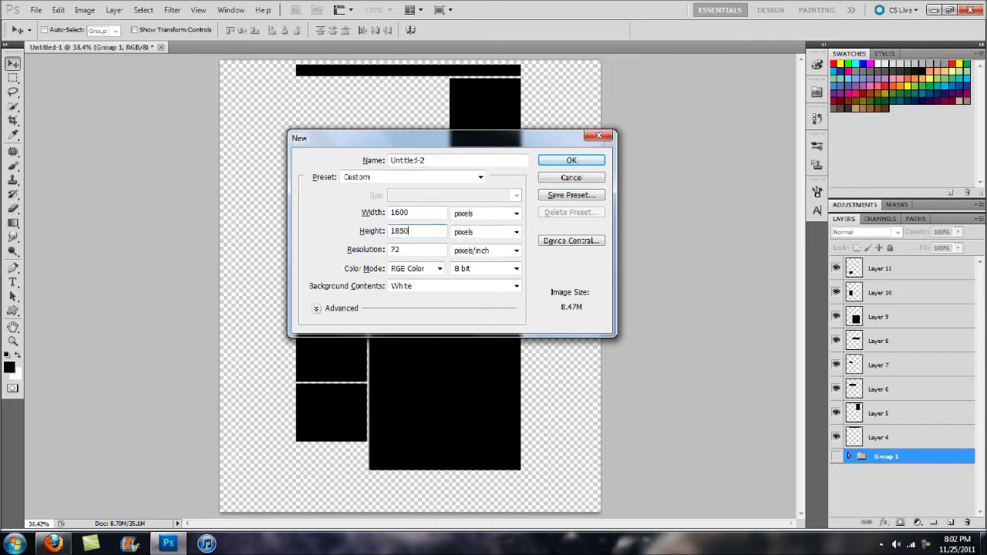
{"action": "key", "text": "Return"}
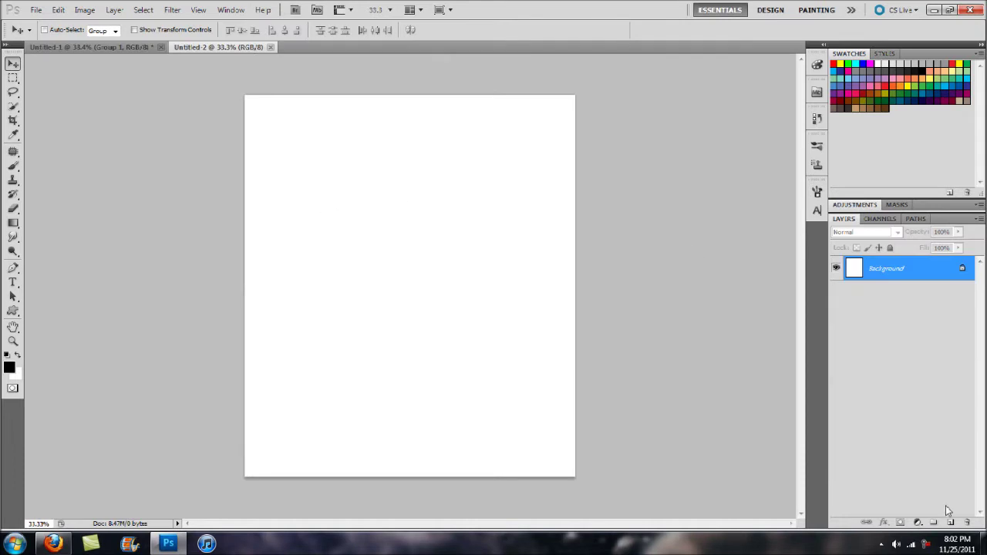
Step: Paste the YouTube page screenshot as a new layer, move it up, and zoom to 66.7%
{"action": "key", "text": "ctrl+v"}
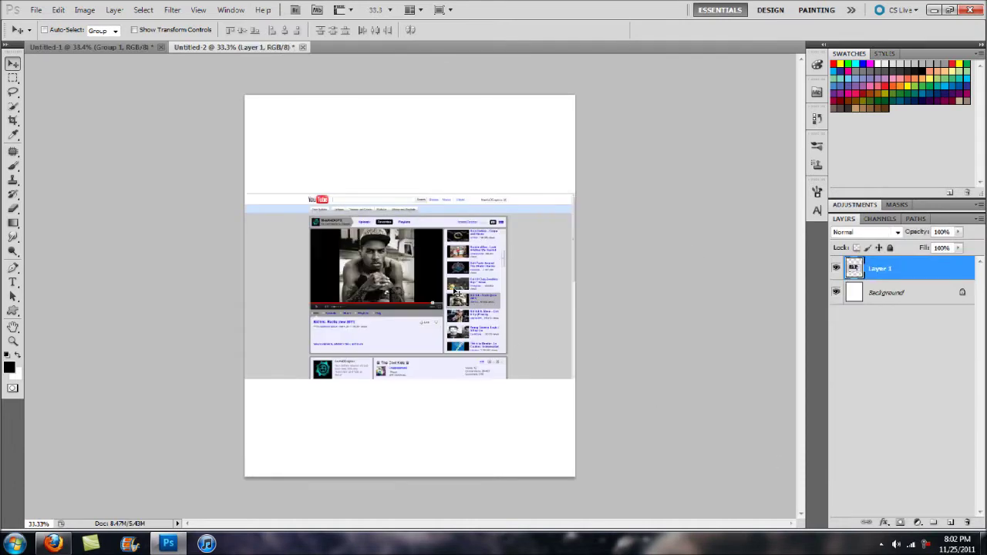
{"action": "left_click_drag", "start_coordinate": [433, 279], "coordinate": [436, 184]}
{"action": "key", "text": "z"}
{"action": "left_click", "coordinate": [436, 185]}
{"action": "left_click_drag", "start_coordinate": [396, 128], "coordinate": [417, 208]}
Step: Select the screenshot's YouTube header band and delete it to white
{"action": "key", "text": "m"}
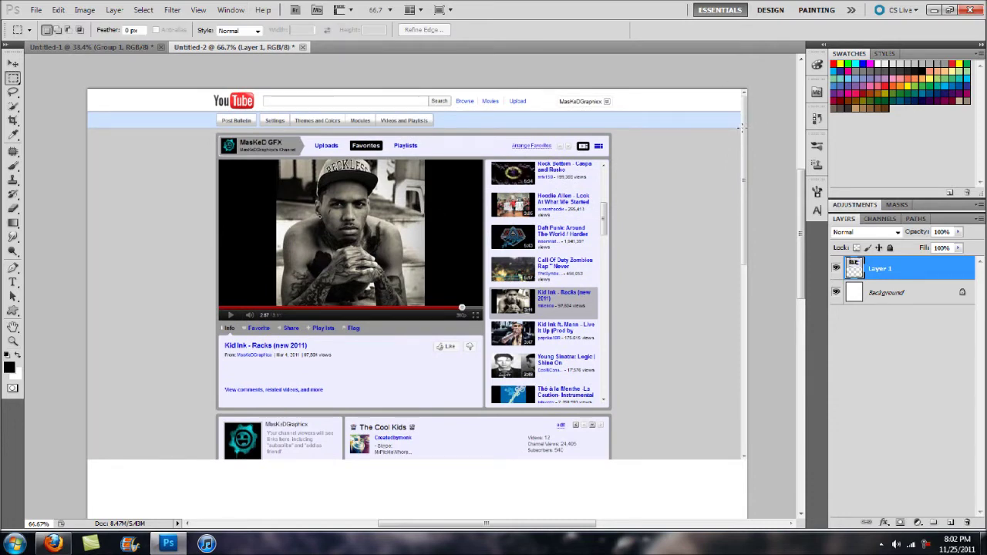
{"action": "left_click_drag", "start_coordinate": [742, 129], "coordinate": [24, 82]}
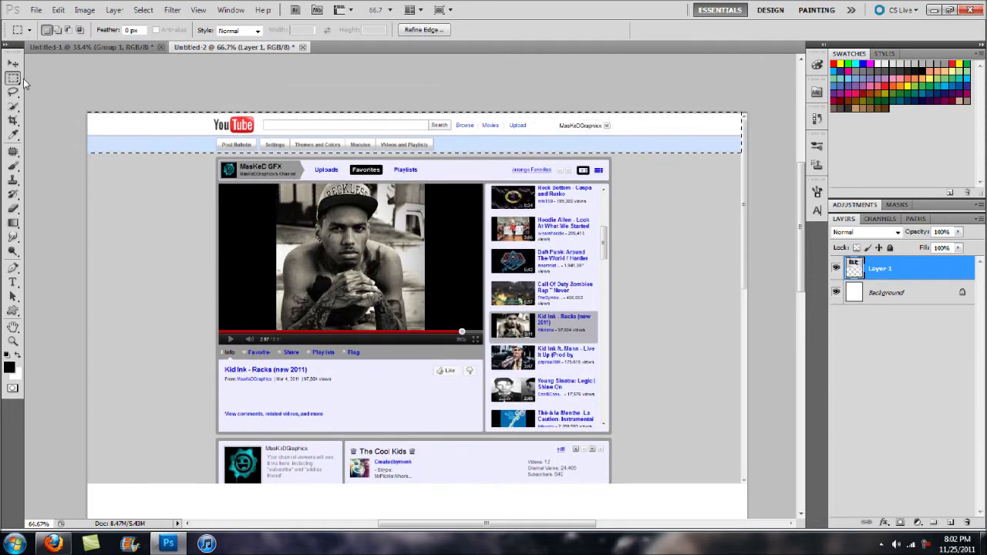
{"action": "key", "text": "Delete"}
{"action": "key", "text": "ctrl+d"}
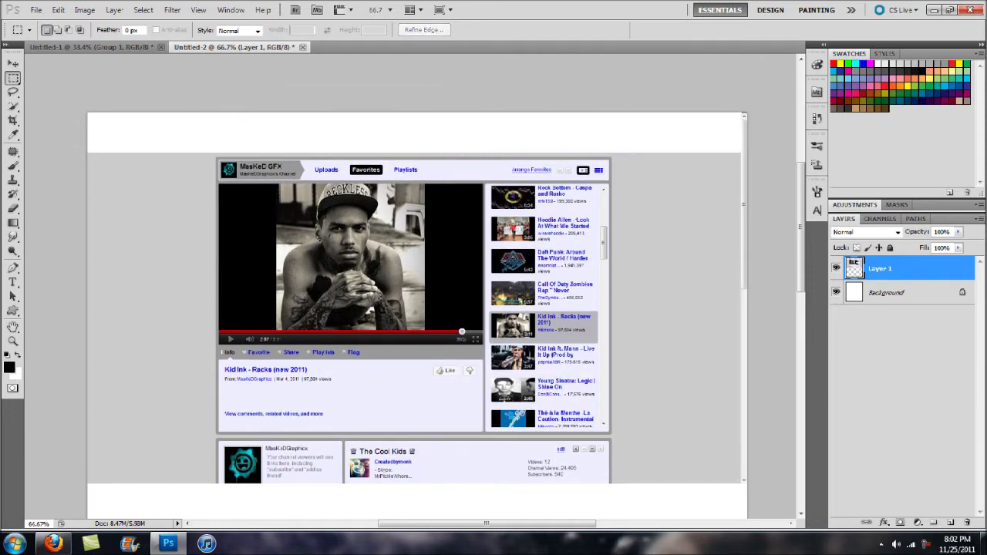
Step: Restore the previous selection and move the screenshot layer up about 52 px
{"action": "key", "text": "v"}
{"action": "key", "text": "m"}
{"action": "key", "text": "ctrl+d"}
{"action": "key", "text": "v"}
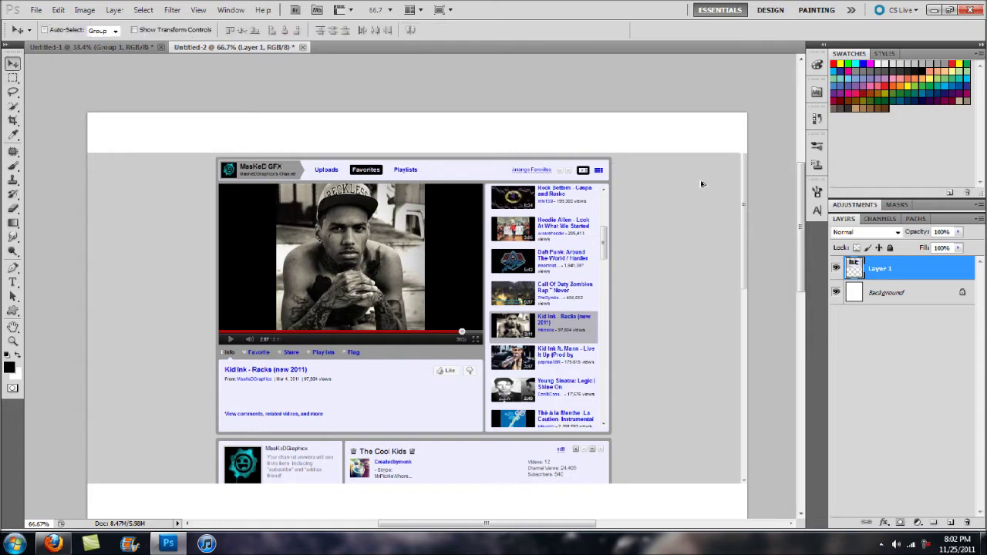
{"action": "key", "text": "ctrl+z"}
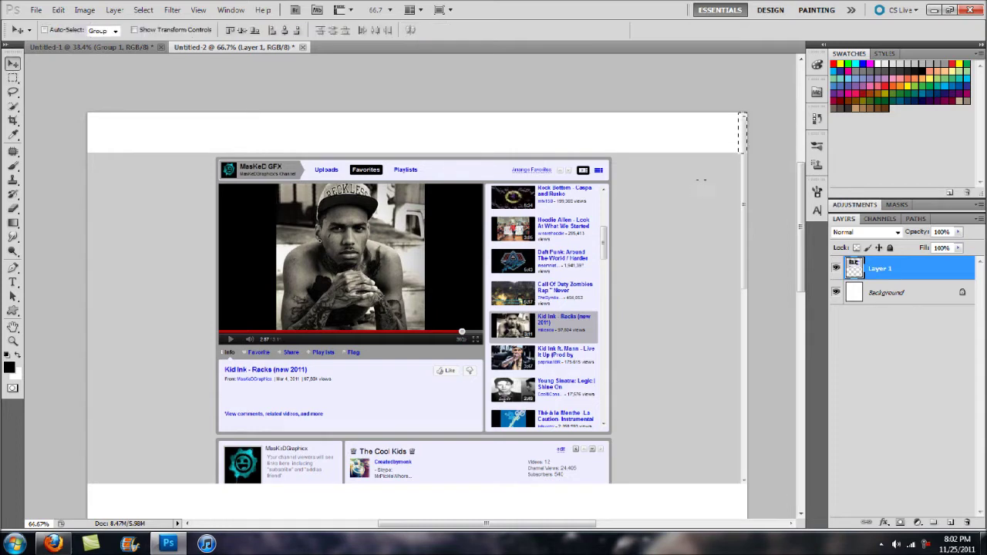
{"action": "key", "text": "m"}
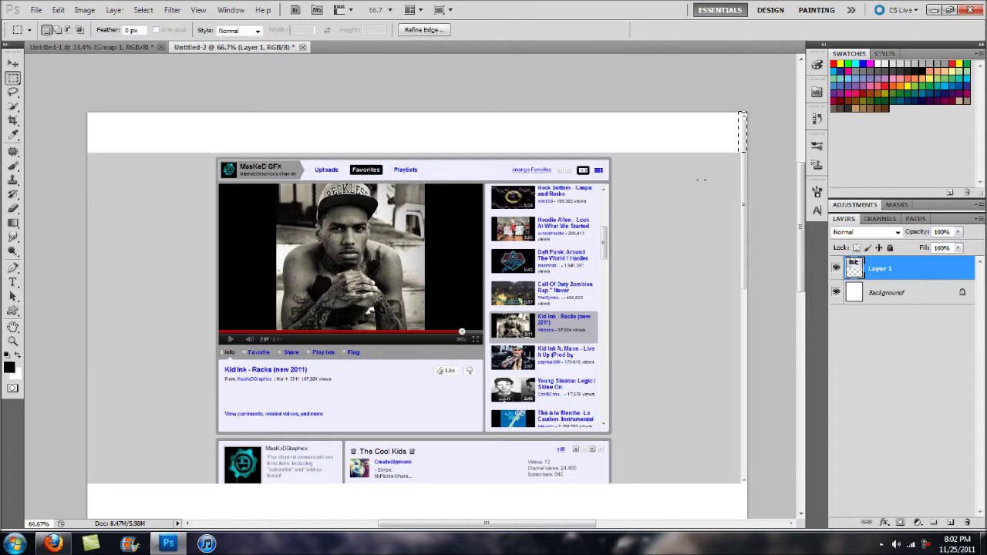
{"action": "left_click", "coordinate": [652, 213]}
{"action": "key", "text": "v"}
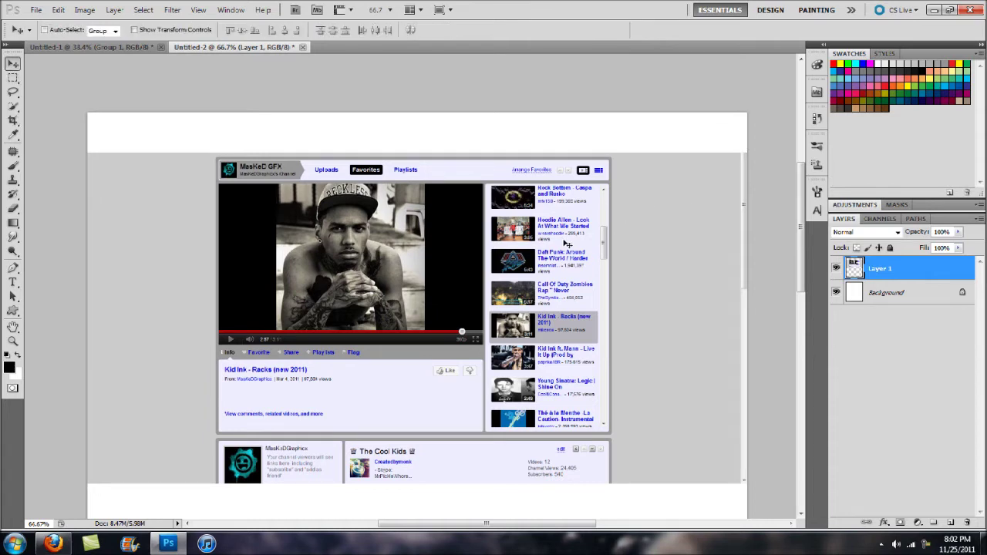
{"action": "left_click_drag", "start_coordinate": [564, 243], "coordinate": [566, 202]}
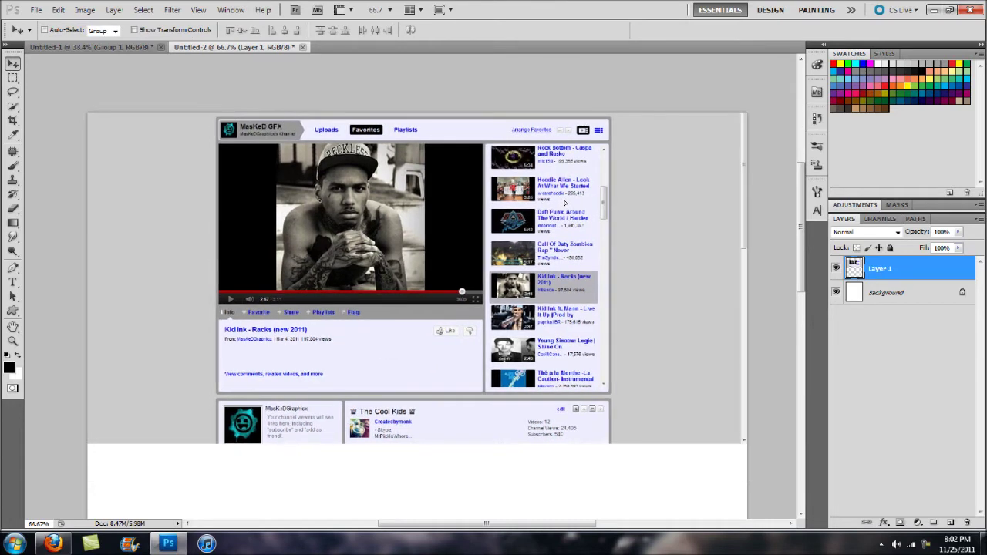
Step: Scroll the YouTube channel page to the profile, friends and comments section and capture it full-screen
{"action": "left_click", "coordinate": [52, 543]}
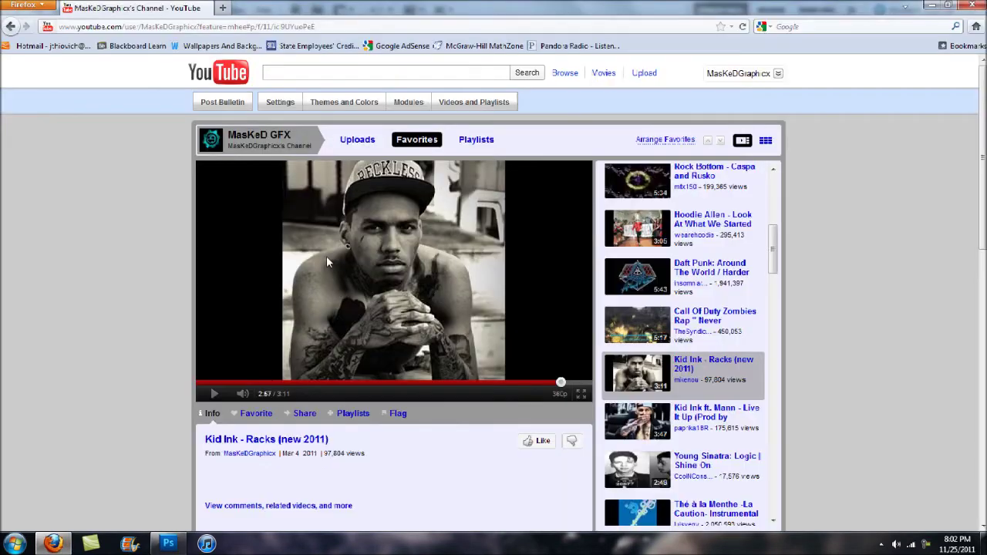
{"action": "scroll", "coordinate": [189, 246], "scroll_direction": "down", "scroll_amount": 2}
{"action": "left_click", "coordinate": [168, 544]}
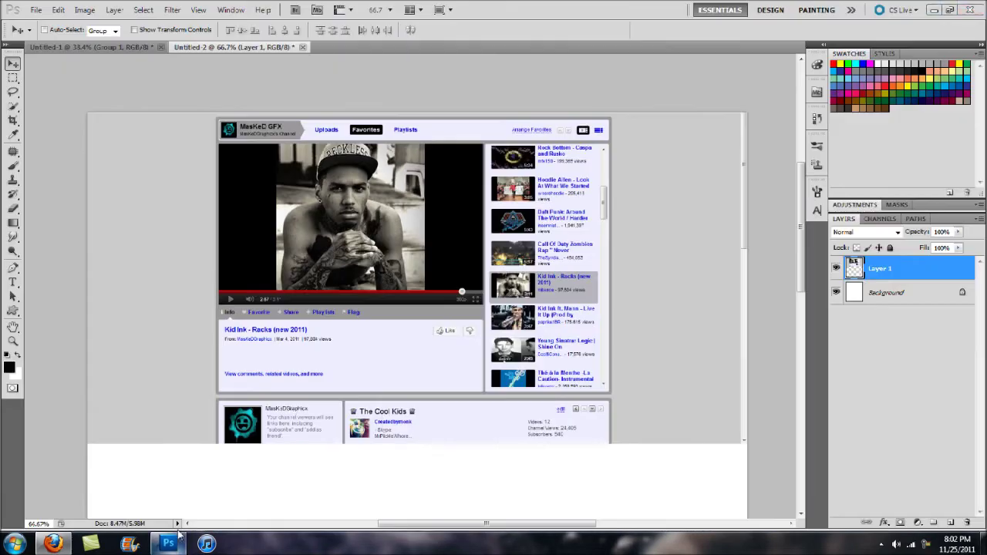
{"action": "left_click", "coordinate": [53, 544]}
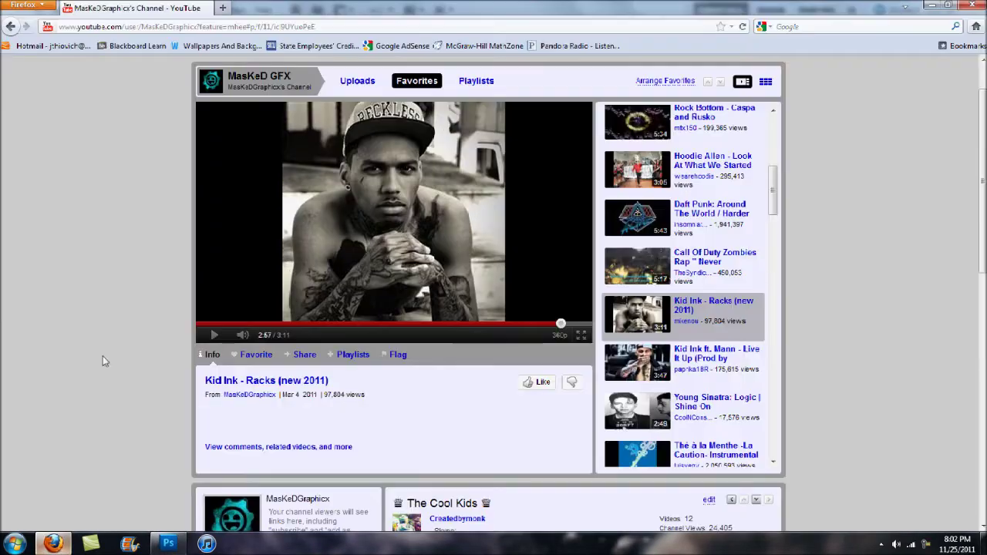
{"action": "scroll", "coordinate": [61, 299], "scroll_direction": "down", "scroll_amount": 3}
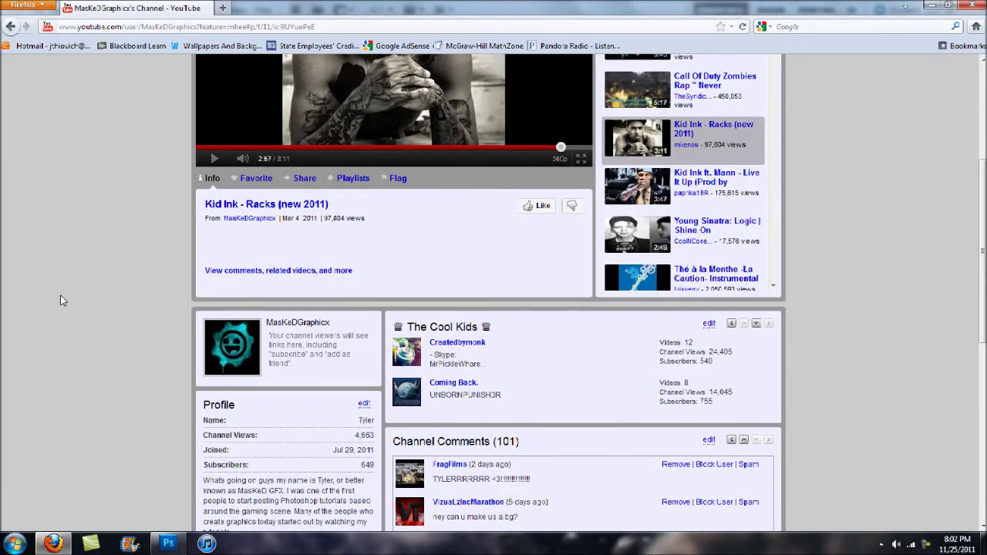
{"action": "key", "text": "F11"}
{"action": "scroll", "coordinate": [97, 235], "scroll_direction": "down", "scroll_amount": 3}
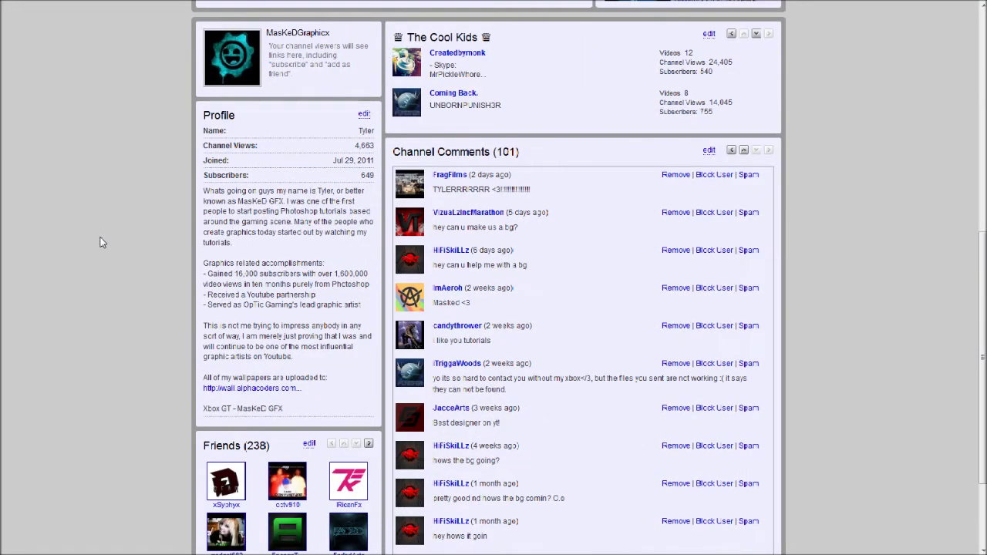
{"action": "key", "text": "F11"}
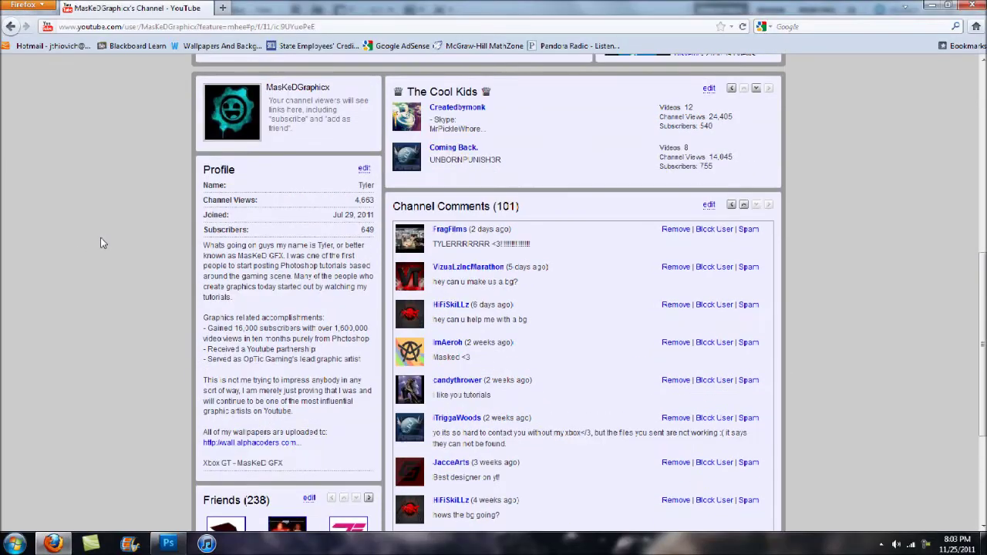
Step: Paste the capture into Untitled-2 as Layer 2 and move it up the canvas
{"action": "left_click", "coordinate": [168, 544]}
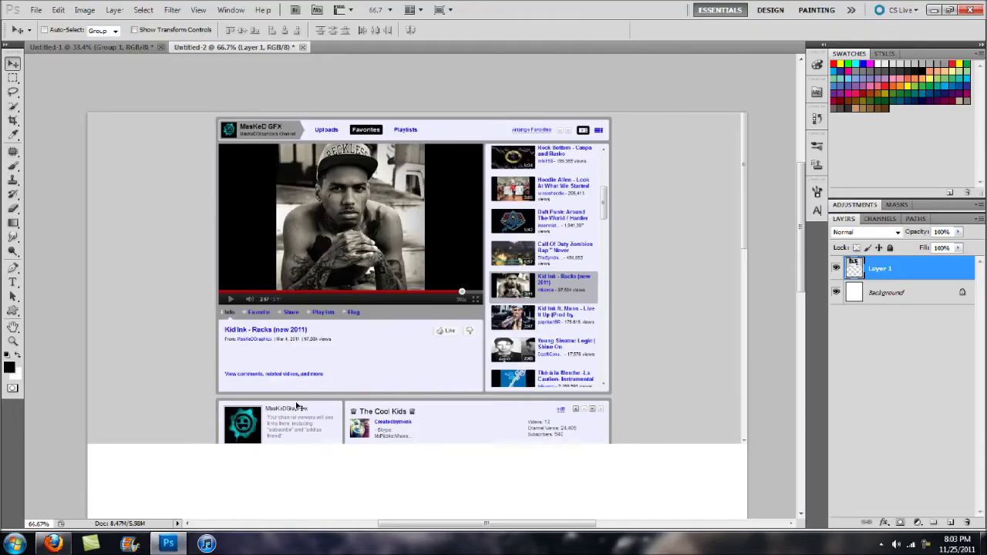
{"action": "key", "text": "ctrl+v"}
{"action": "left_click_drag", "start_coordinate": [296, 406], "coordinate": [441, 270]}
Step: Move Layer 2 below the video section and fade it to 48% opacity
{"action": "key", "text": "z"}
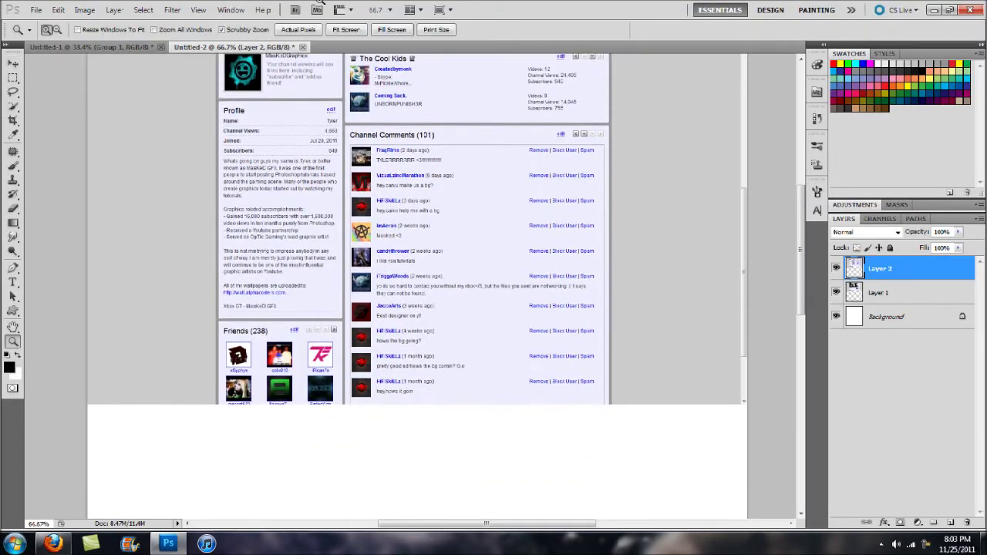
{"action": "left_click", "coordinate": [349, 30]}
{"action": "key", "text": "v"}
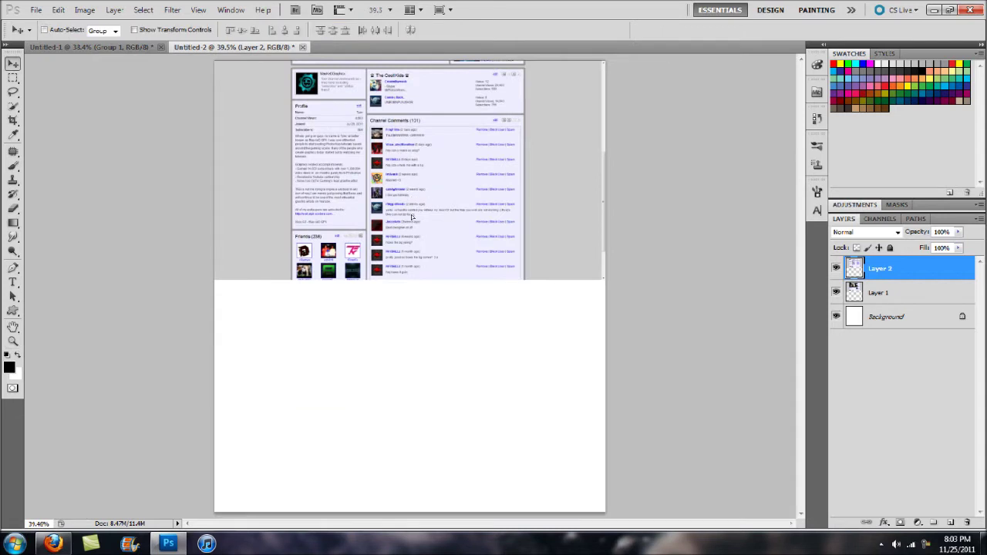
{"action": "left_click_drag", "start_coordinate": [412, 217], "coordinate": [415, 330]}
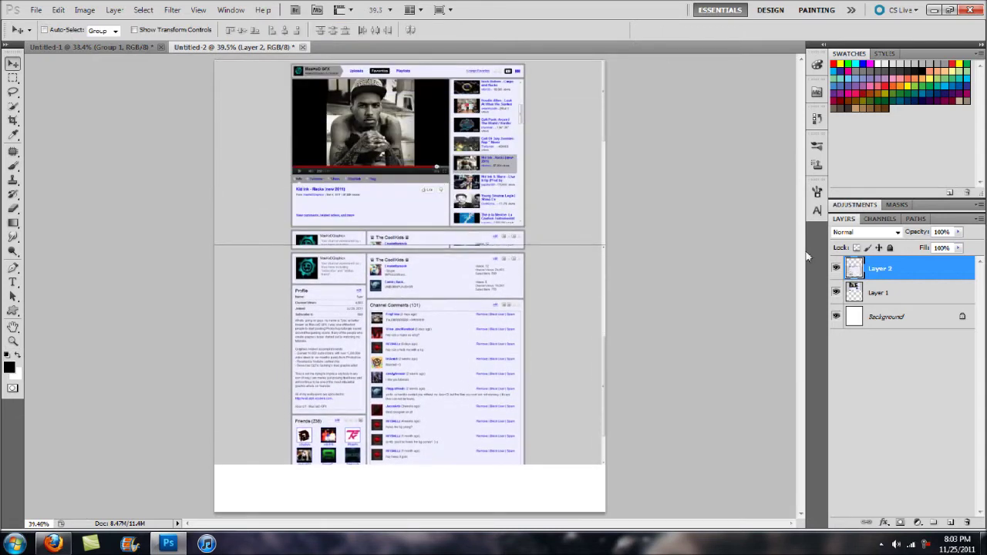
{"action": "left_click", "coordinate": [959, 232]}
{"action": "left_click_drag", "start_coordinate": [937, 246], "coordinate": [925, 246]}
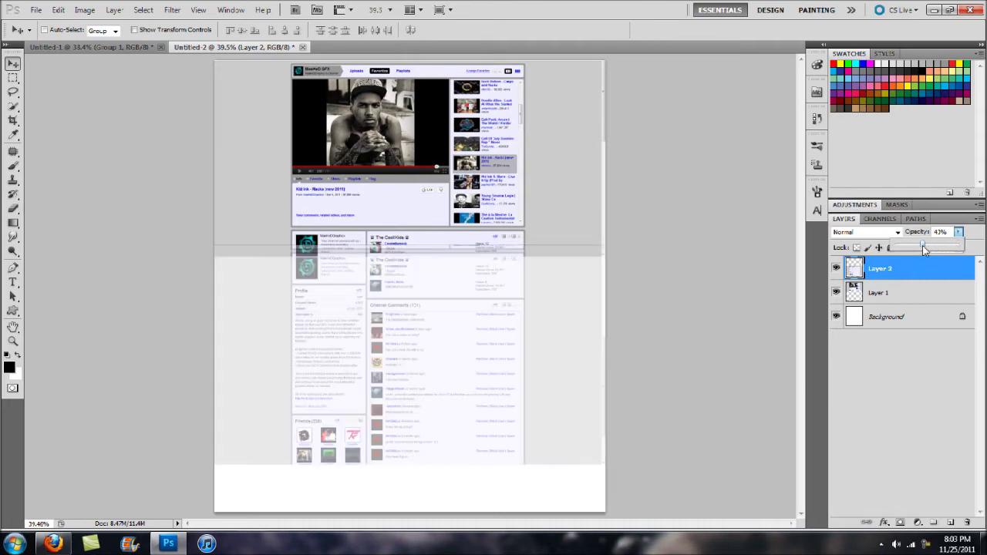
Step: Zoom in and align Layer 2's panels with the page beneath, nudging it up one pixel
{"action": "key", "text": "z"}
{"action": "left_click", "coordinate": [398, 257]}
{"action": "key", "text": "ctrl+1"}
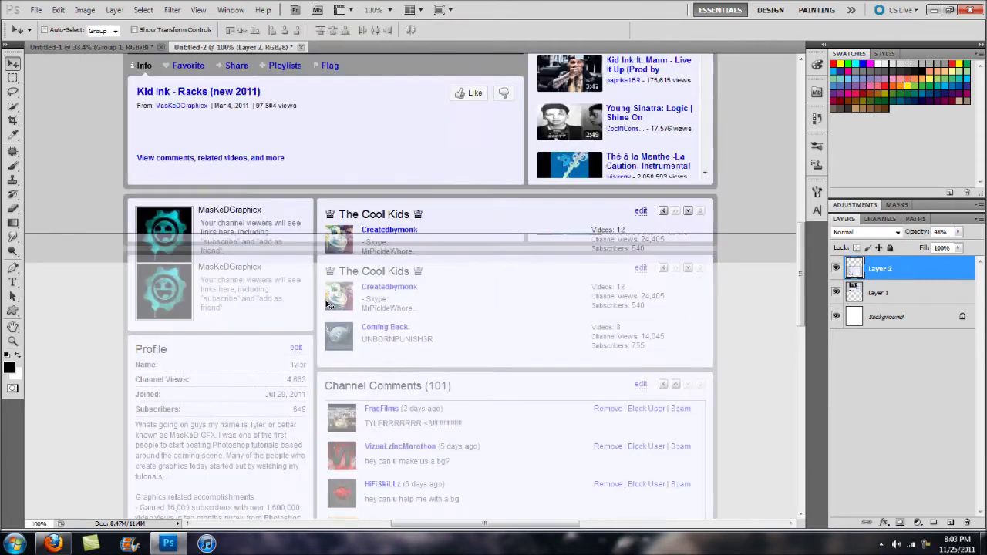
{"action": "left_click_drag", "start_coordinate": [327, 294], "coordinate": [327, 239]}
{"action": "key", "text": "Up"}
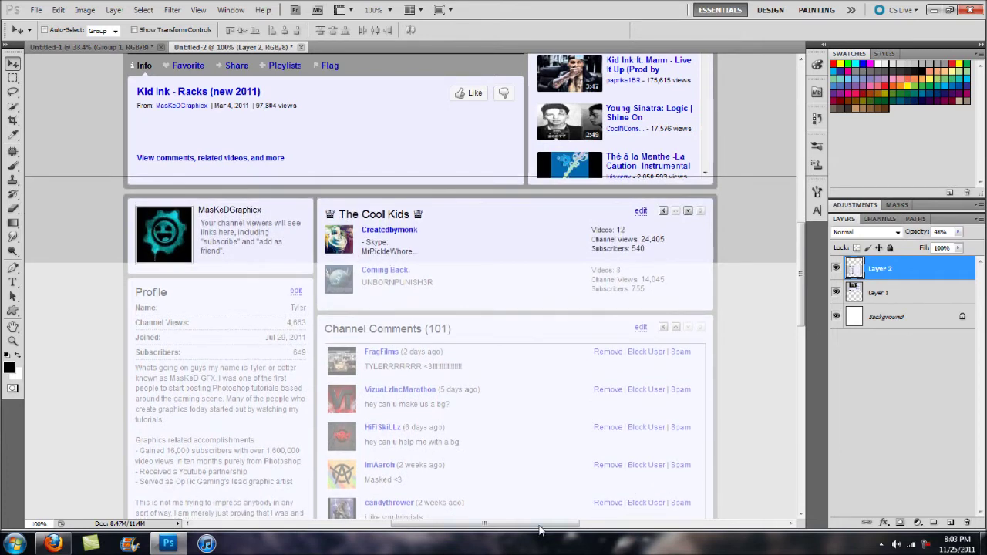
{"action": "left_click_drag", "start_coordinate": [541, 525], "coordinate": [607, 526]}
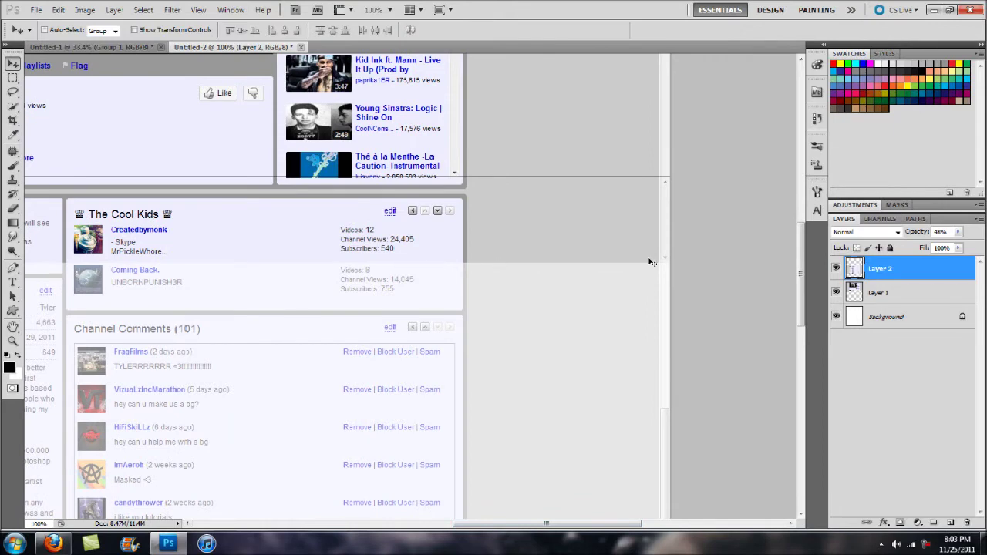
{"action": "key", "text": "m"}
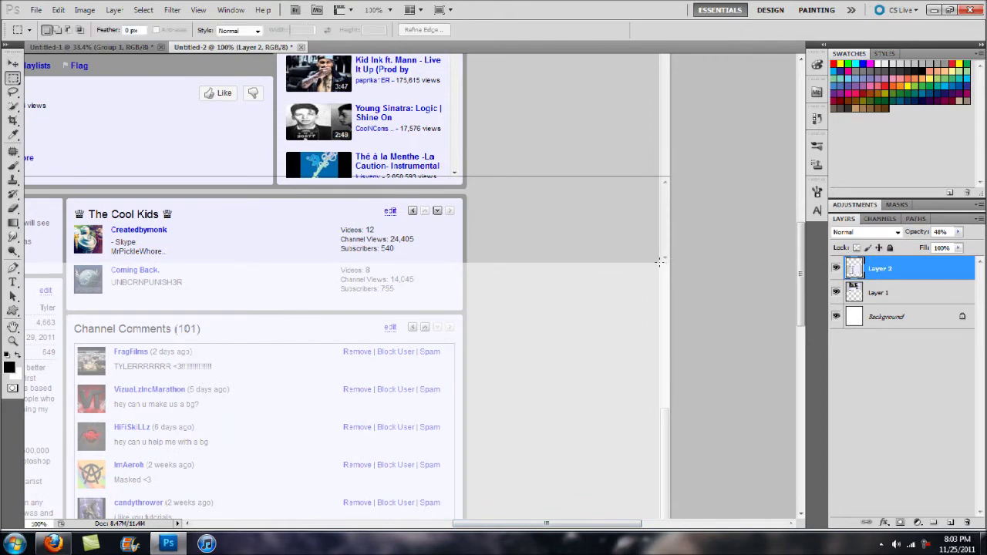
Step: Delete Layer 2's overlapping strip above the join and restore it to 100% opacity
{"action": "left_click_drag", "start_coordinate": [569, 210], "coordinate": [4, 43]}
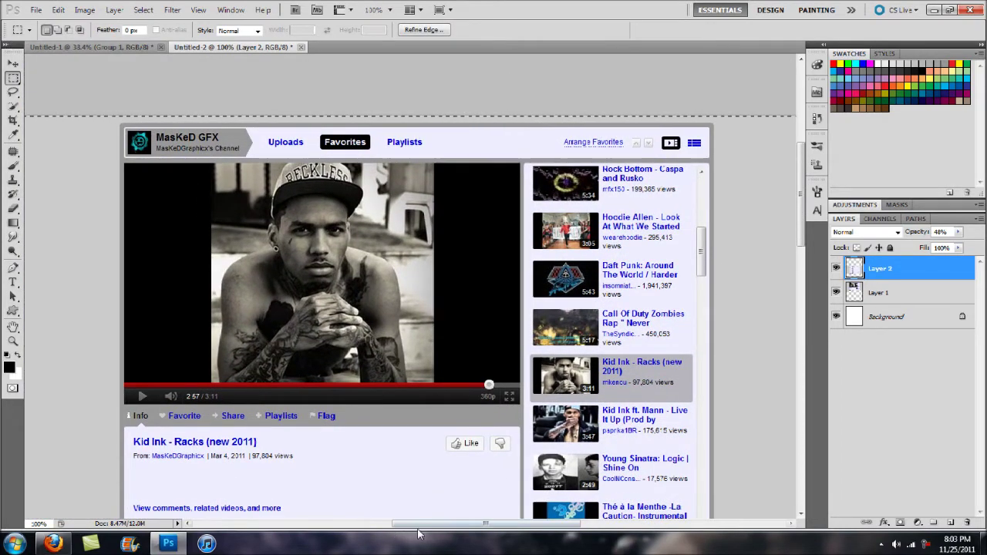
{"action": "left_click_drag", "start_coordinate": [421, 524], "coordinate": [375, 525]}
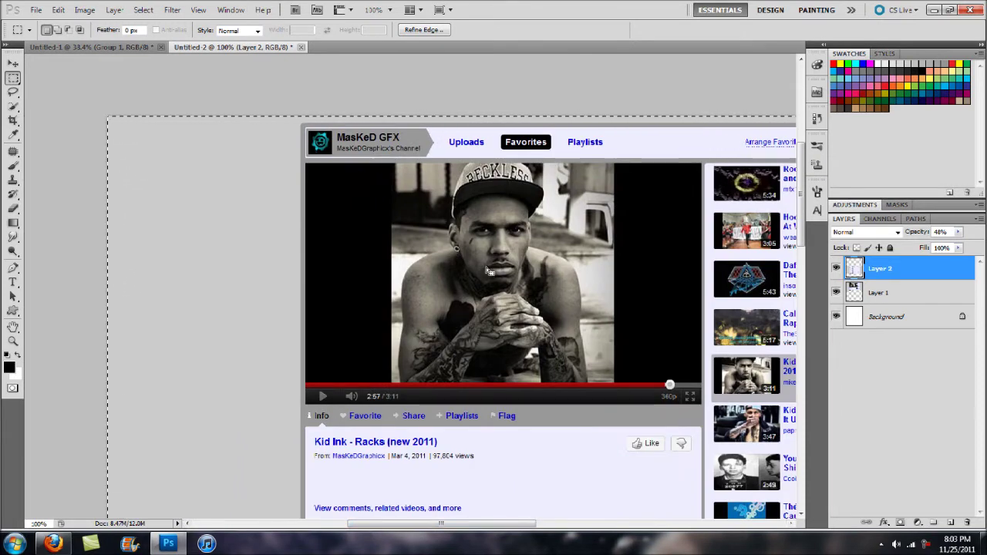
{"action": "key", "text": "z"}
{"action": "left_click", "coordinate": [345, 29]}
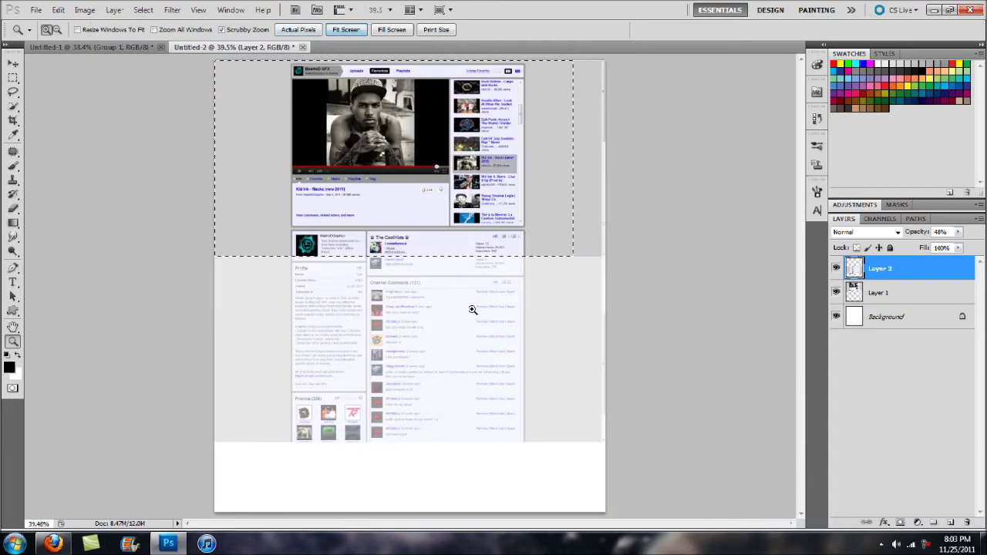
{"action": "key", "text": "m"}
{"action": "key", "text": "ctrl+d"}
{"action": "left_click", "coordinate": [958, 232]}
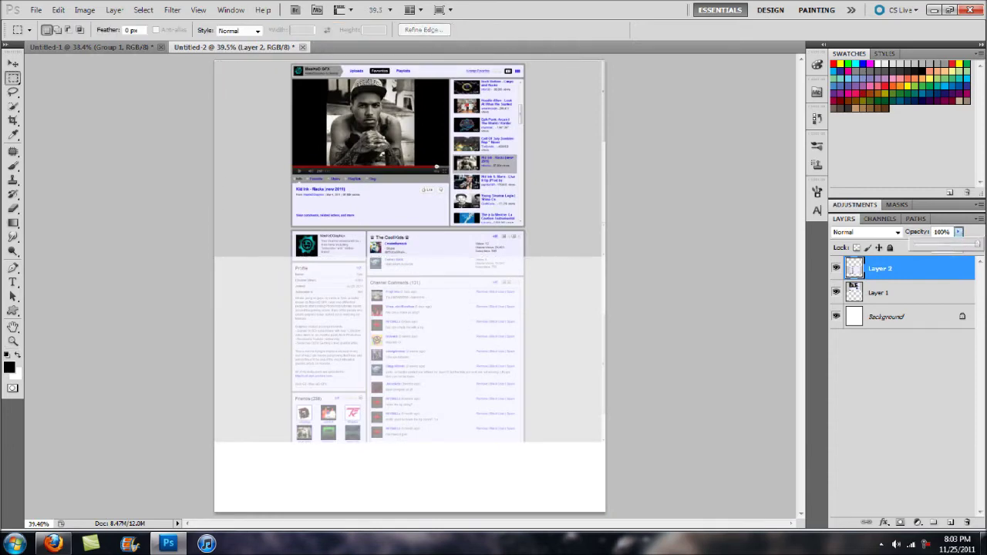
Step: Zoom in on the joined page, then scroll further down the YouTube page and return to Photoshop
{"action": "key", "text": "z"}
{"action": "left_click", "coordinate": [427, 280]}
{"action": "left_click", "coordinate": [423, 279]}
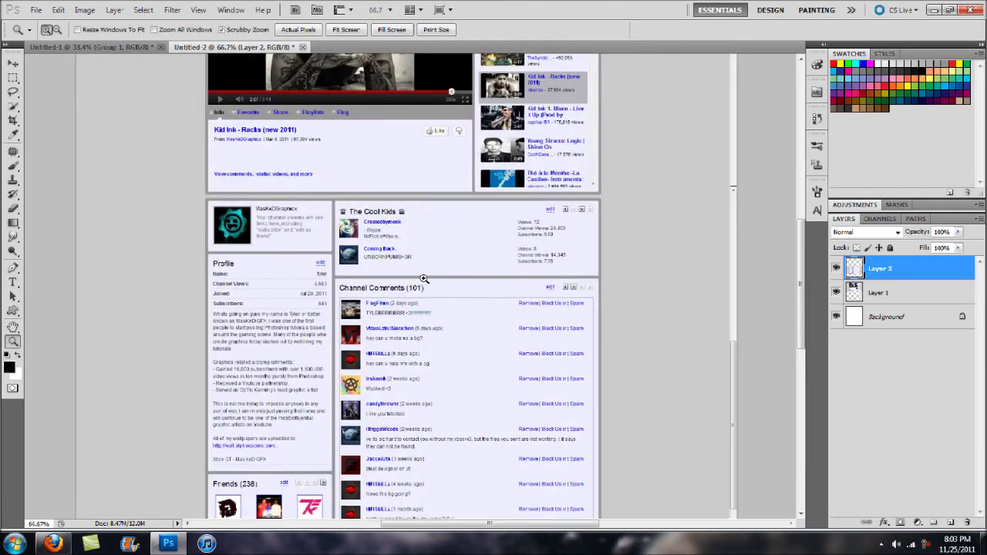
{"action": "left_click", "coordinate": [52, 544]}
{"action": "scroll", "coordinate": [216, 374], "scroll_direction": "down", "scroll_amount": 3}
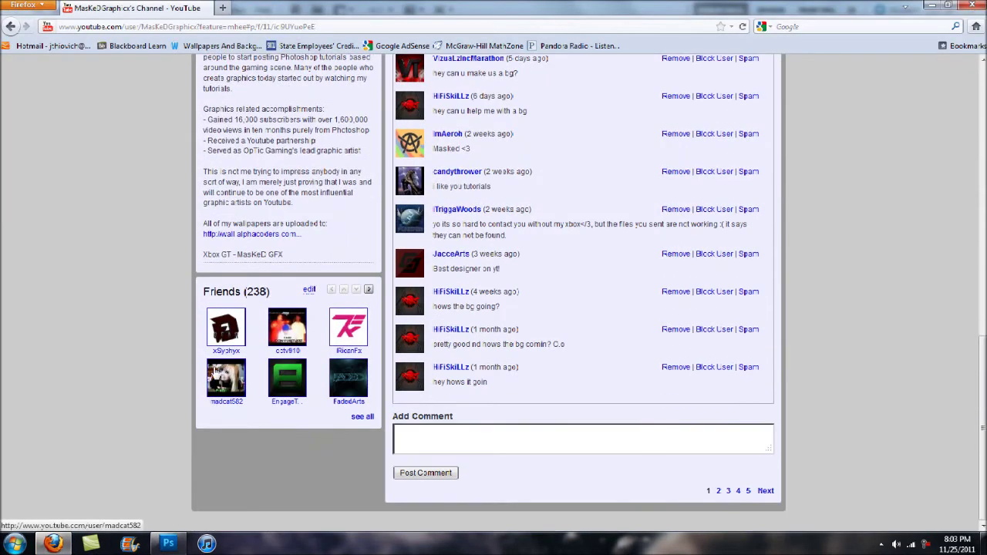
{"action": "left_click", "coordinate": [167, 543]}
Step: Paste the page bottom as Layer 3, move it down toward the page bottom, and fade it
{"action": "key", "text": "ctrl+v"}
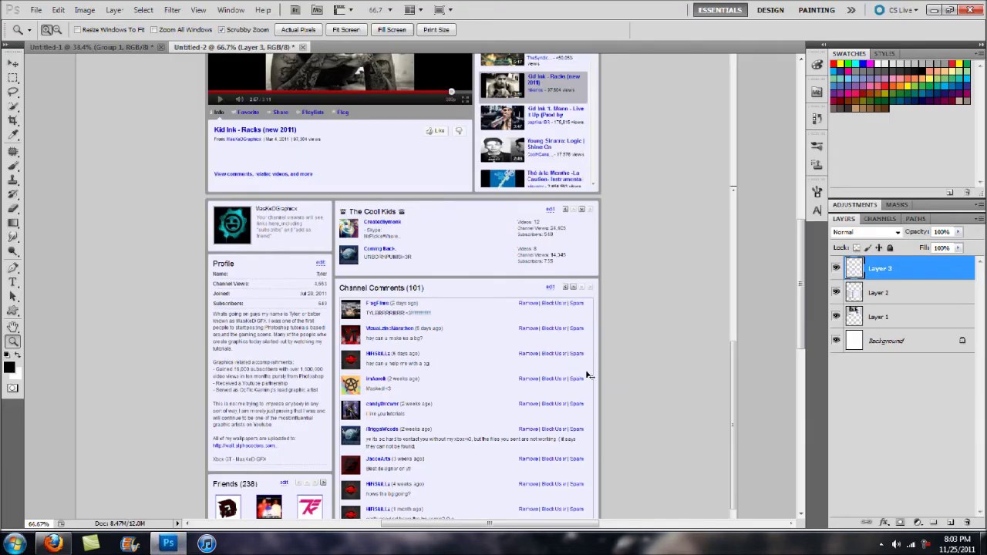
{"action": "scroll", "coordinate": [544, 308], "scroll_direction": "down", "scroll_amount": 5}
{"action": "key", "text": "v"}
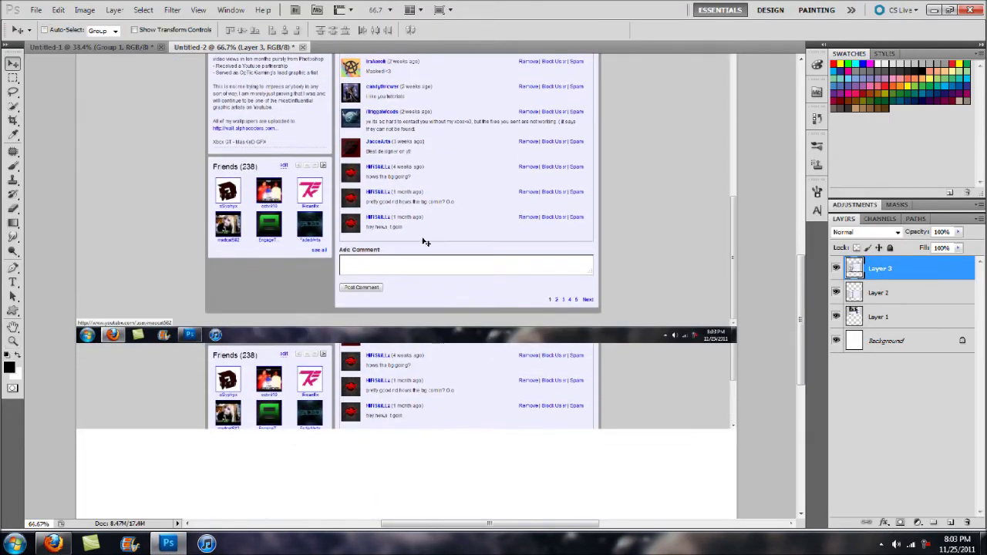
{"action": "left_click_drag", "start_coordinate": [434, 272], "coordinate": [424, 463]}
{"action": "left_click_drag", "start_coordinate": [445, 305], "coordinate": [613, 294]}
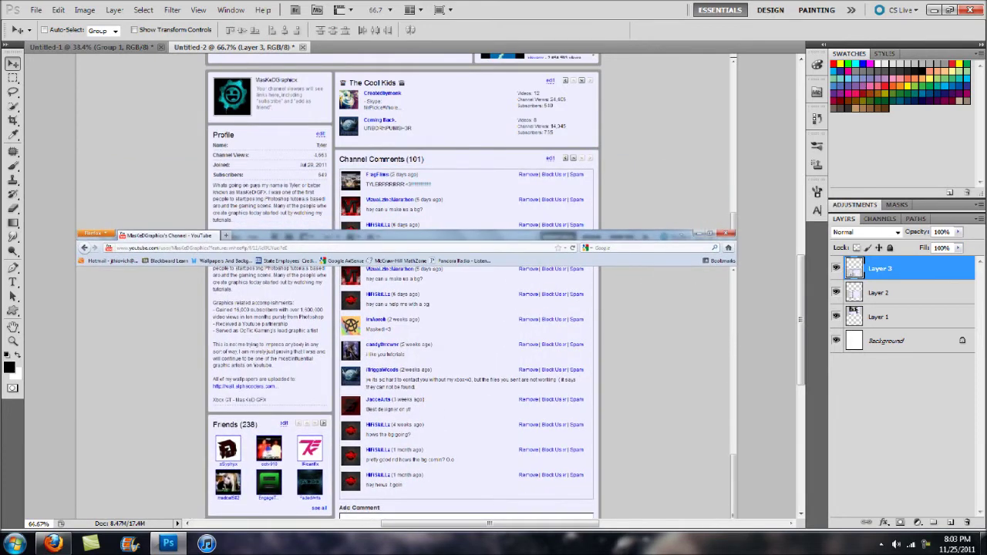
{"action": "left_click", "coordinate": [958, 232]}
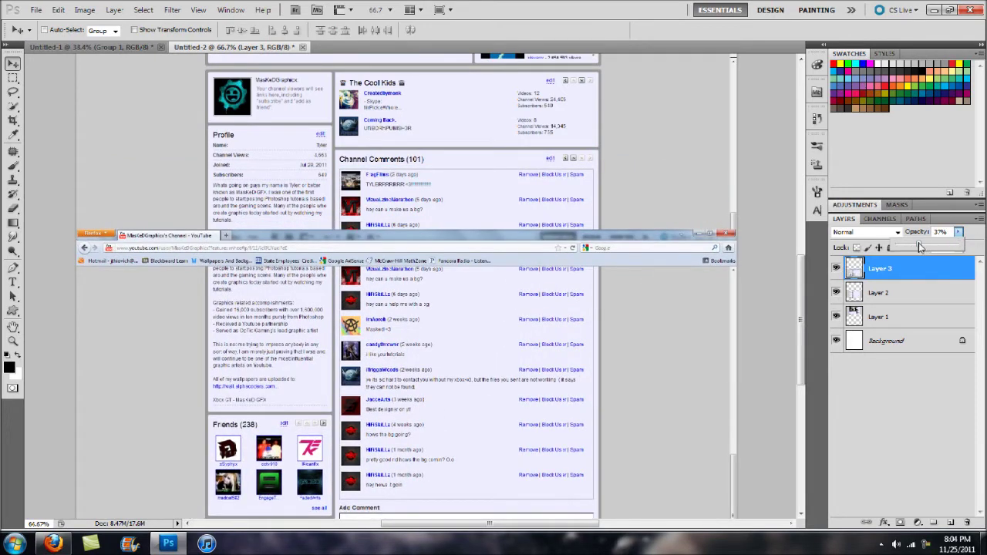
{"action": "left_click_drag", "start_coordinate": [924, 246], "coordinate": [909, 252]}
Step: Fade Layer 3 further and align it over the comments section, nudging it down one pixel
{"action": "key", "text": "z"}
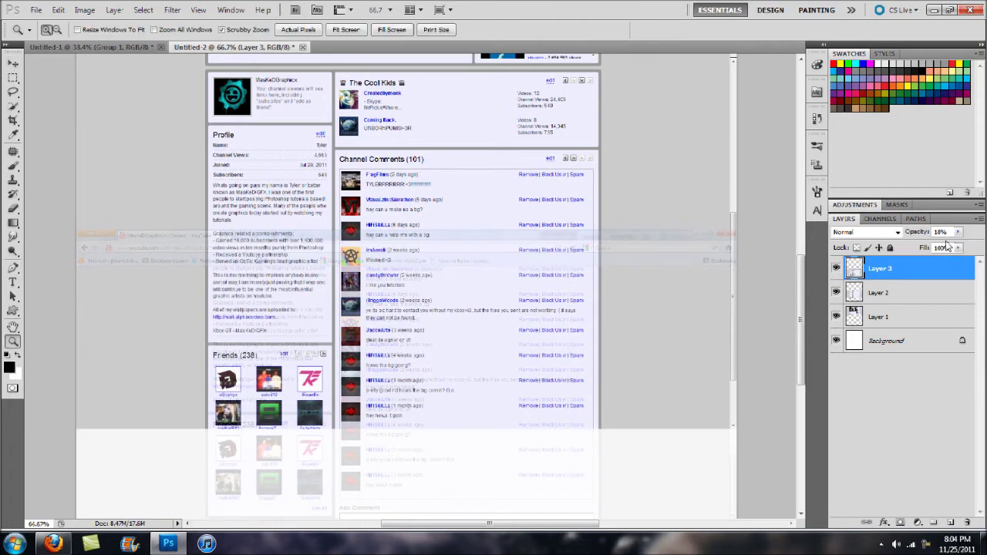
{"action": "left_click", "coordinate": [958, 232]}
{"action": "left_click_drag", "start_coordinate": [926, 247], "coordinate": [915, 246]}
{"action": "key", "text": "v"}
{"action": "left_click_drag", "start_coordinate": [470, 273], "coordinate": [395, 210]}
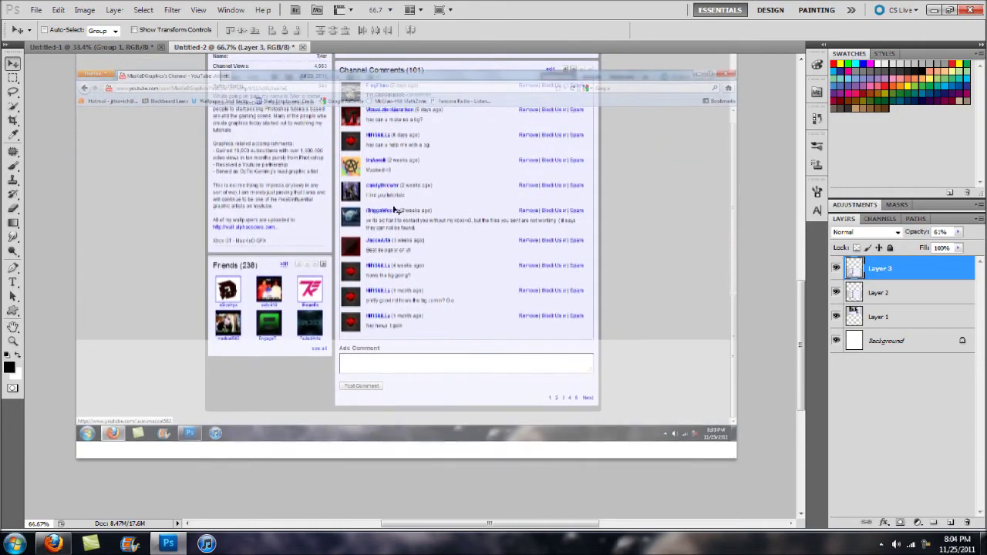
{"action": "scroll", "coordinate": [395, 210], "scroll_direction": "up", "scroll_amount": 2}
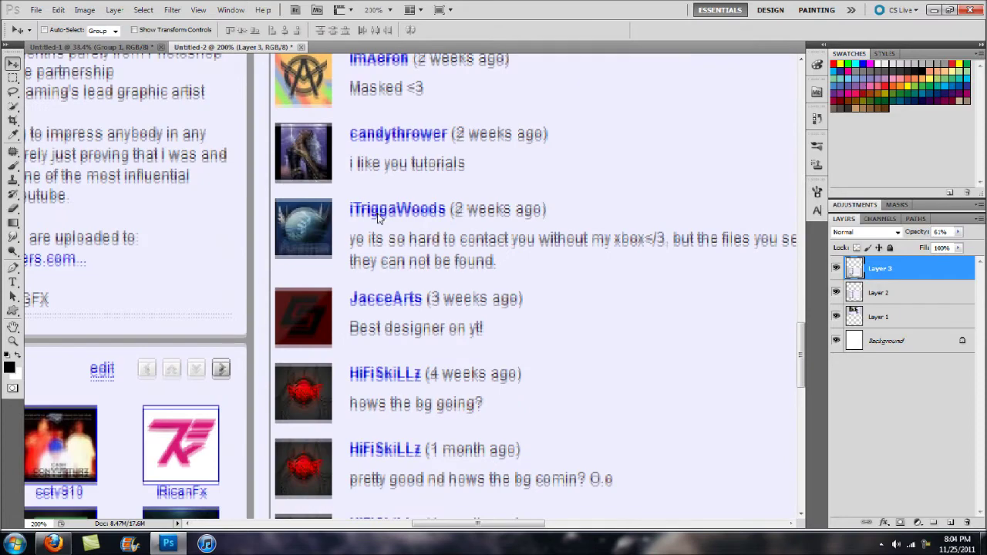
{"action": "key", "text": "Down"}
{"action": "key", "text": "Down"}
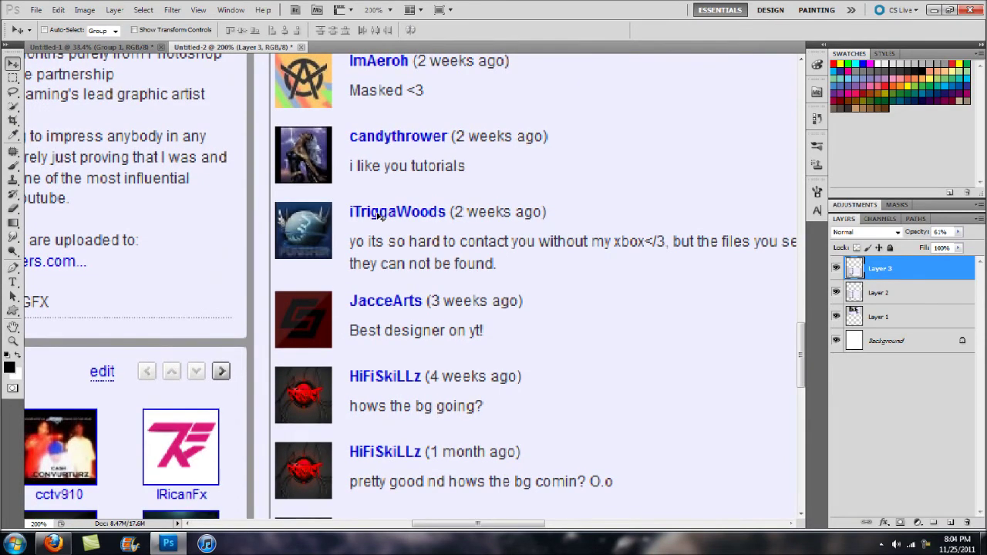
Step: Zoom out and fit the whole channel page, video through comments, in the window
{"action": "key", "text": "z"}
{"action": "scroll", "coordinate": [432, 212], "scroll_direction": "down", "scroll_amount": 3}
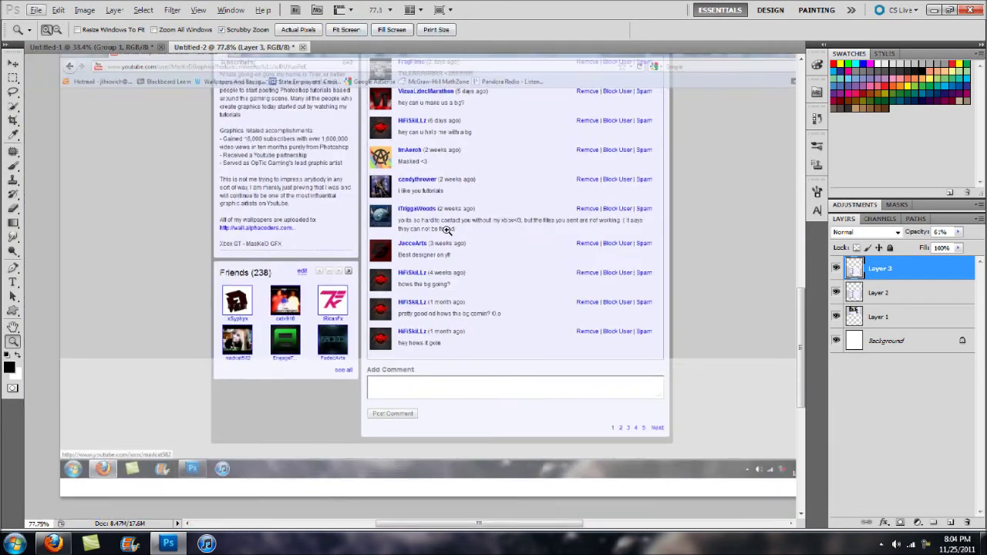
{"action": "key", "text": "m"}
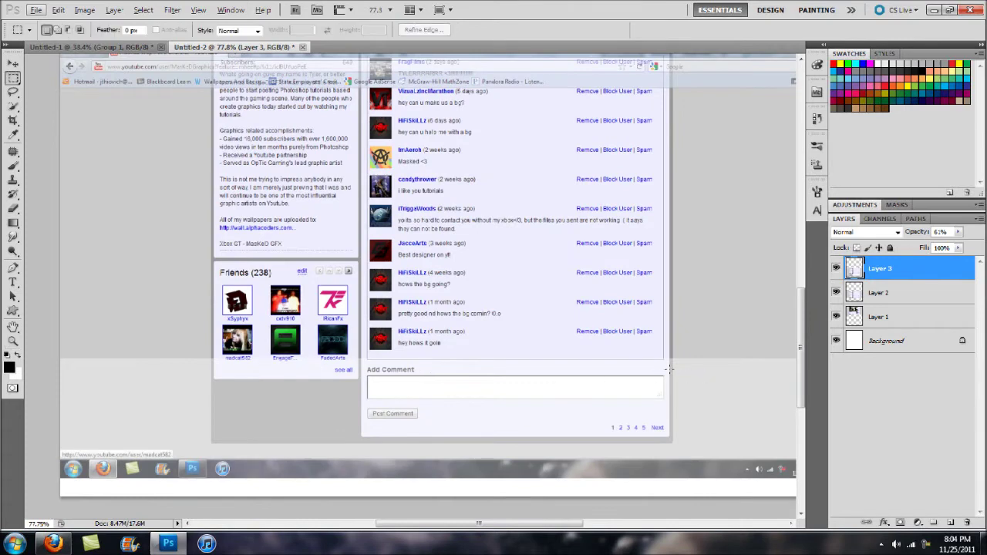
{"action": "left_click_drag", "start_coordinate": [463, 524], "coordinate": [539, 524]}
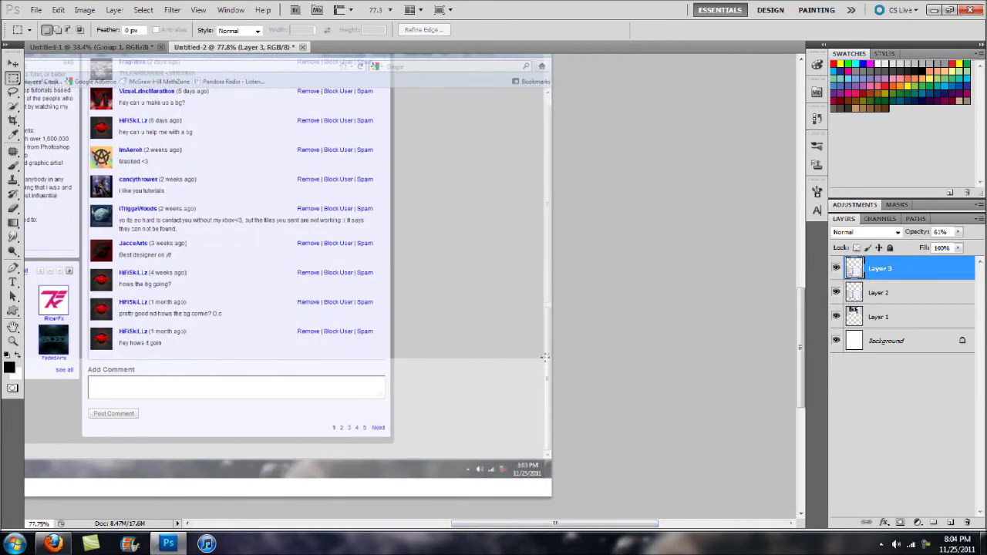
{"action": "left_click_drag", "start_coordinate": [518, 348], "coordinate": [7, 43]}
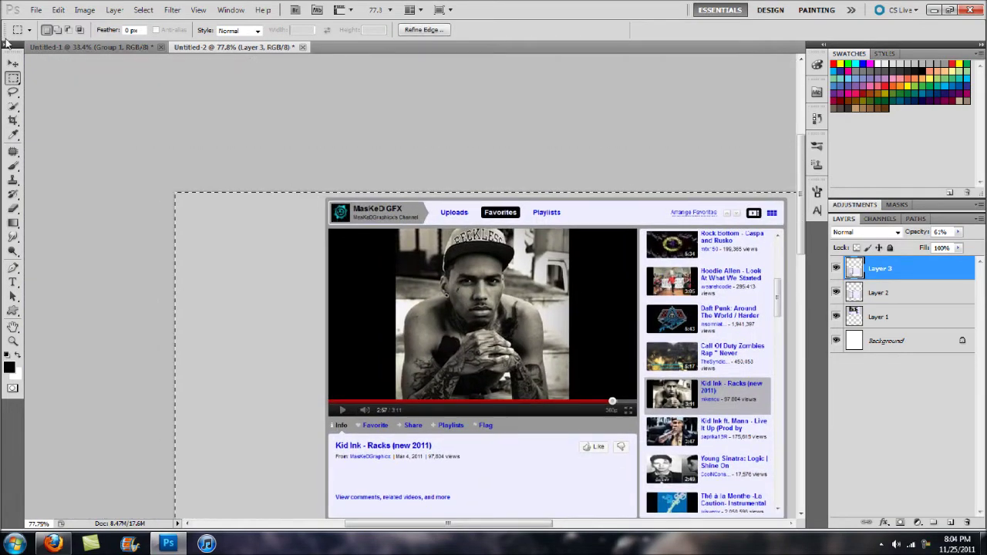
{"action": "key", "text": "z"}
{"action": "left_click", "coordinate": [298, 29]}
{"action": "left_click", "coordinate": [346, 29]}
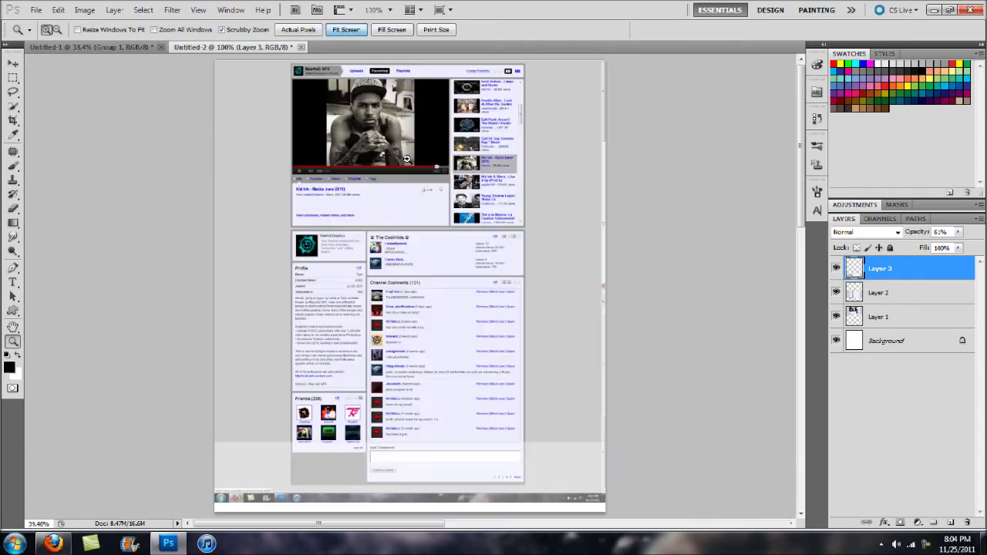
Step: Drop the current selection and raise Layer 3's opacity to 100%
{"action": "key", "text": "m"}
{"action": "left_click", "coordinate": [414, 327]}
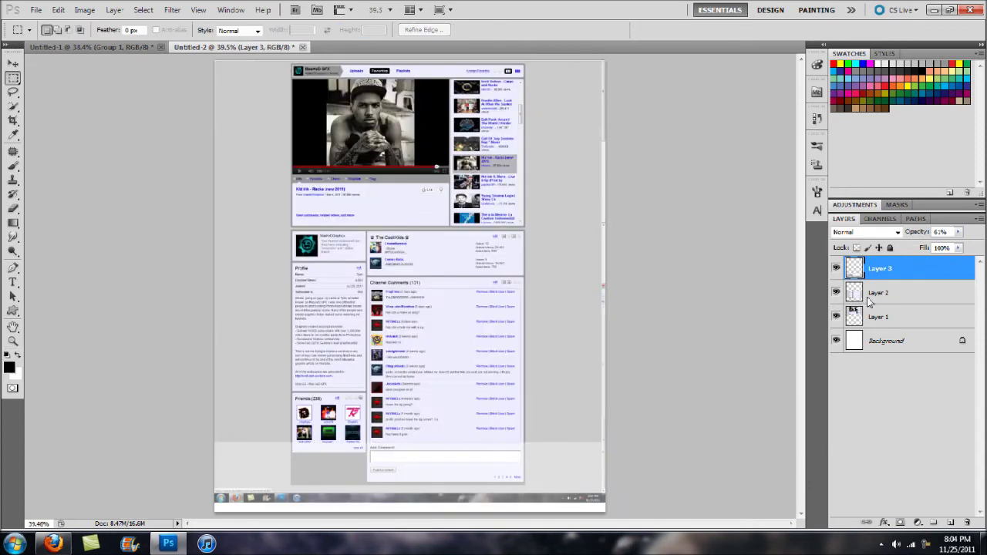
{"action": "left_click", "coordinate": [958, 231]}
{"action": "left_click_drag", "start_coordinate": [951, 246], "coordinate": [977, 245]}
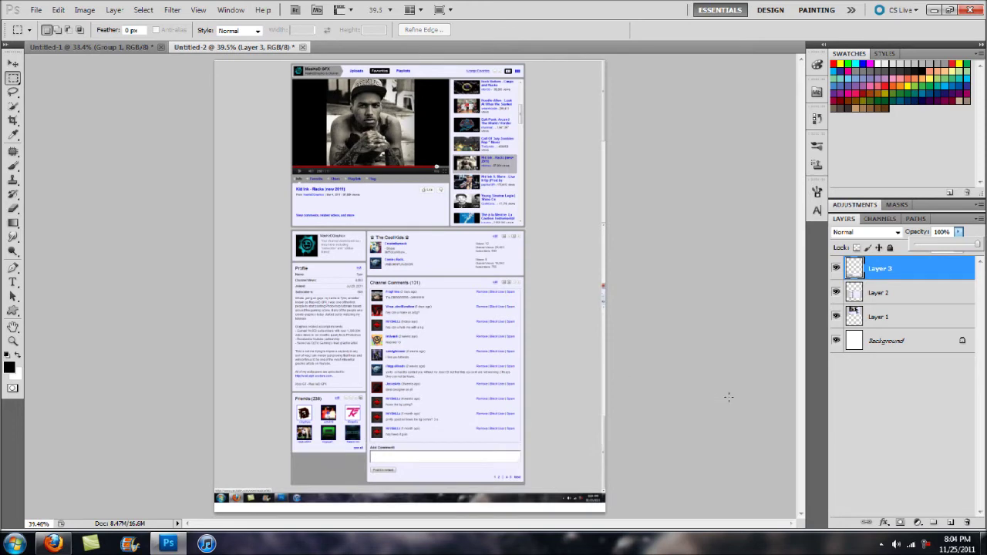
Step: Gather Layers 1, 2 and 3 into Group 1 with Ctrl+G
{"action": "left_click", "coordinate": [911, 318], "text": "shift"}
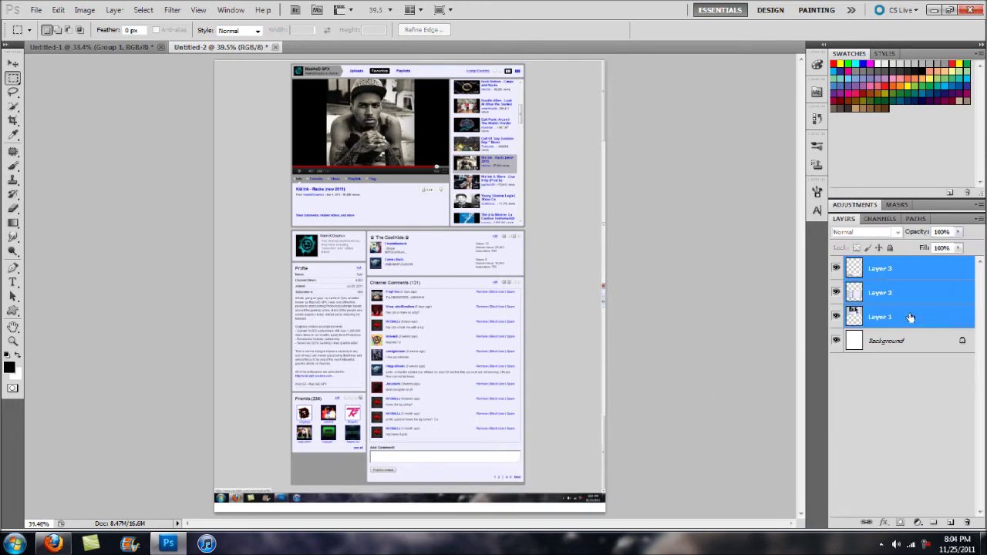
{"action": "left_click", "coordinate": [908, 263]}
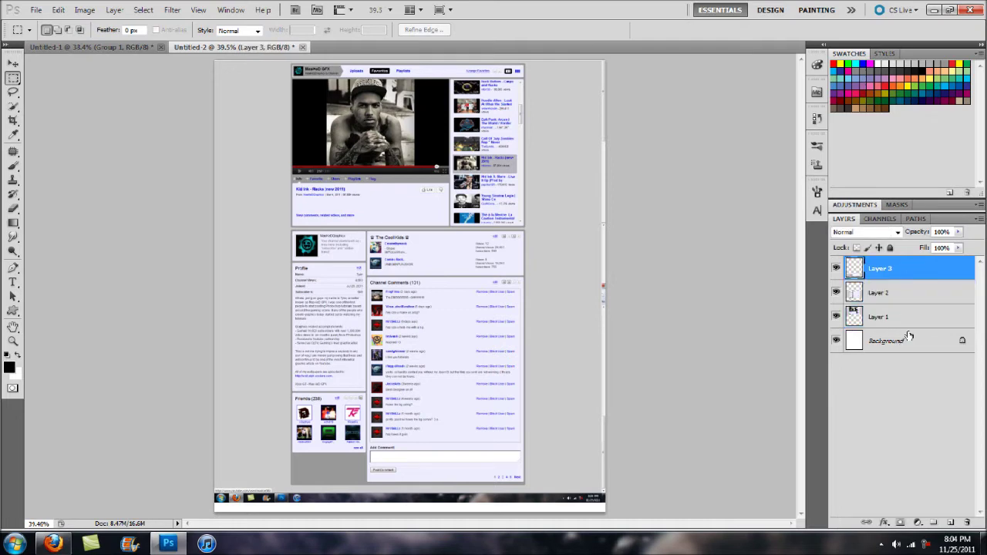
{"action": "left_click", "coordinate": [911, 324], "text": "shift"}
{"action": "key", "text": "ctrl+g"}
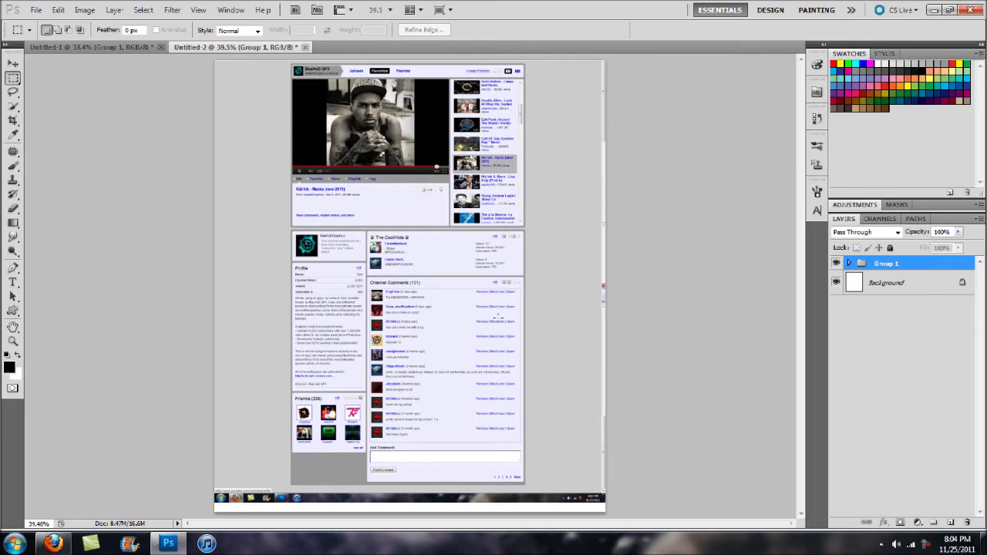
{"action": "key", "text": "z"}
{"action": "left_click", "coordinate": [406, 257]}
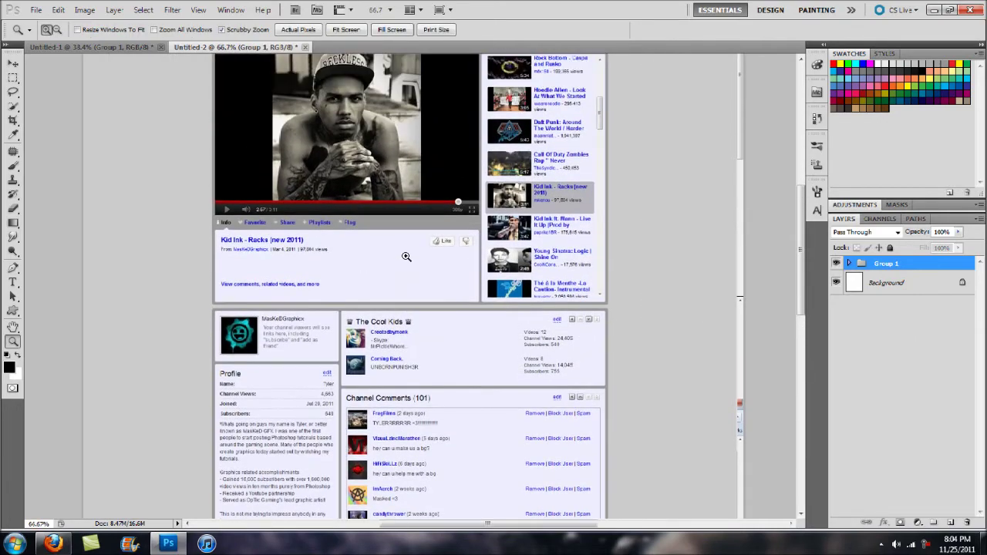
Step: Zoom to 100% on the video area and add an empty Layer 4 above Group 1
{"action": "scroll", "coordinate": [407, 257], "scroll_direction": "up", "scroll_amount": 3}
{"action": "left_click", "coordinate": [416, 198]}
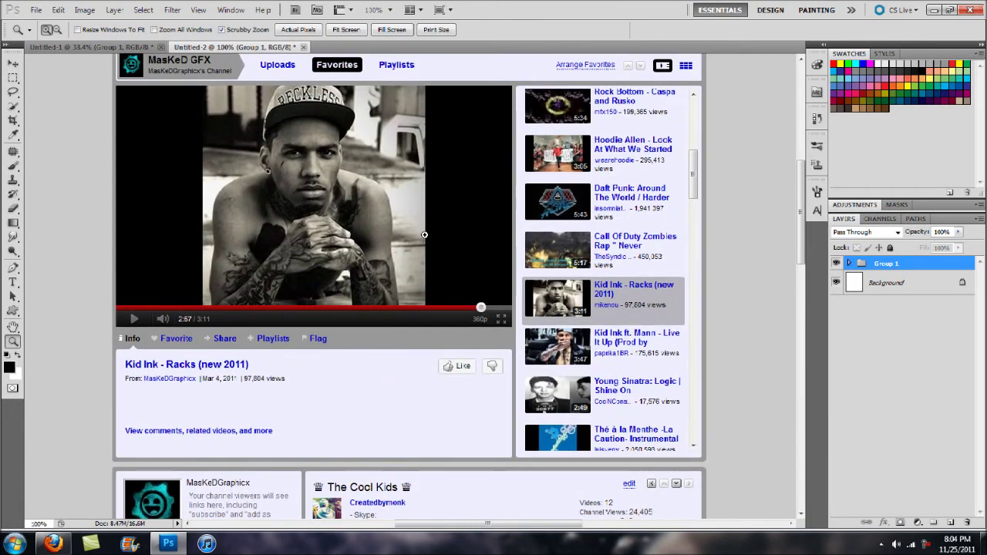
{"action": "scroll", "coordinate": [424, 234], "scroll_direction": "up", "scroll_amount": 1}
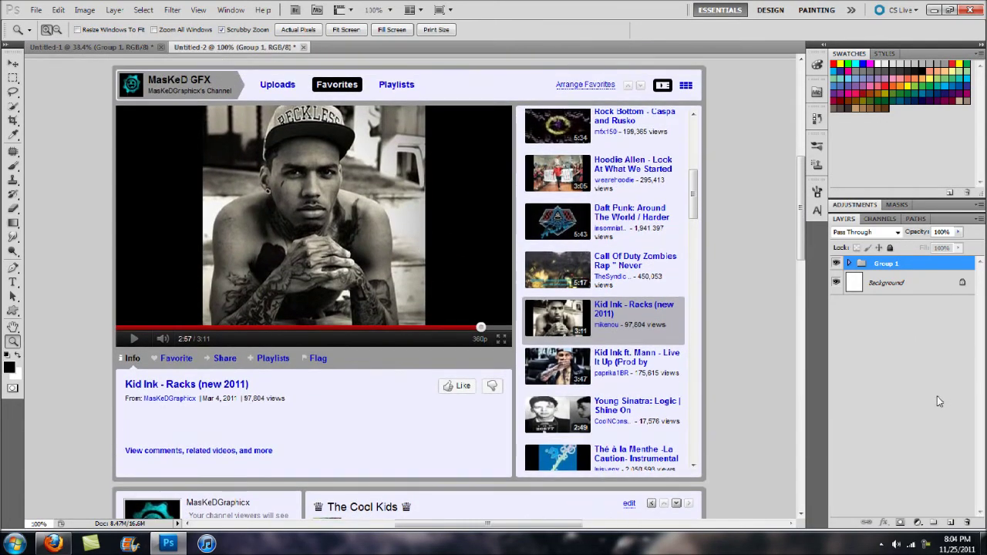
{"action": "left_click", "coordinate": [951, 523]}
{"action": "key", "text": "m"}
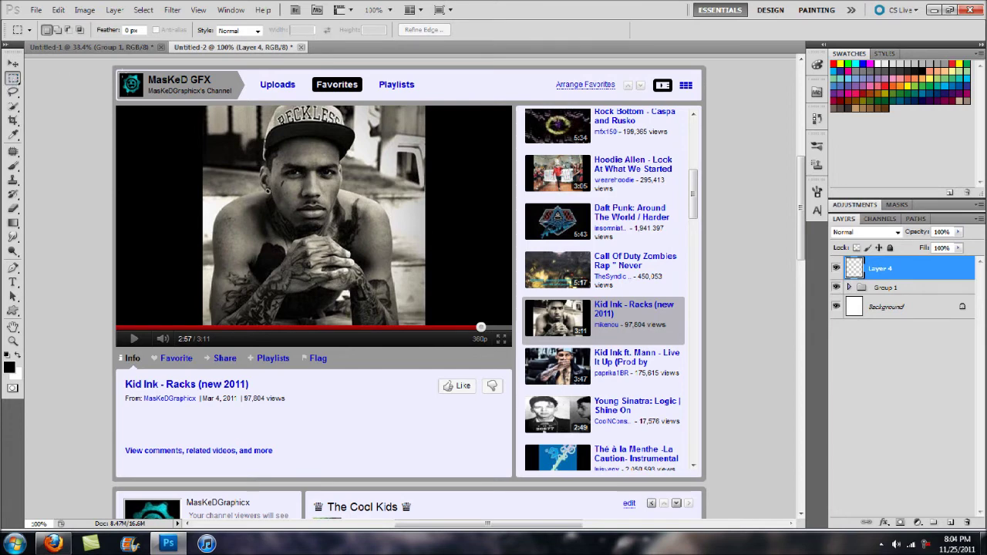
Step: Fill the channel header bar black on Layer 4, then the related-videos sidebar on a new Layer 5
{"action": "left_click_drag", "start_coordinate": [115, 68], "coordinate": [704, 100]}
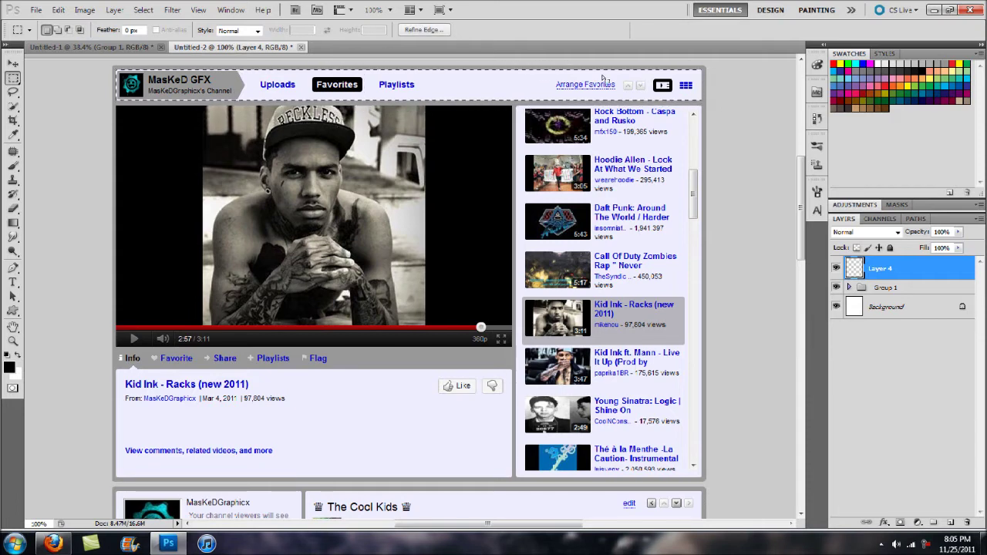
{"action": "right_click", "coordinate": [455, 83]}
{"action": "left_click", "coordinate": [485, 259]}
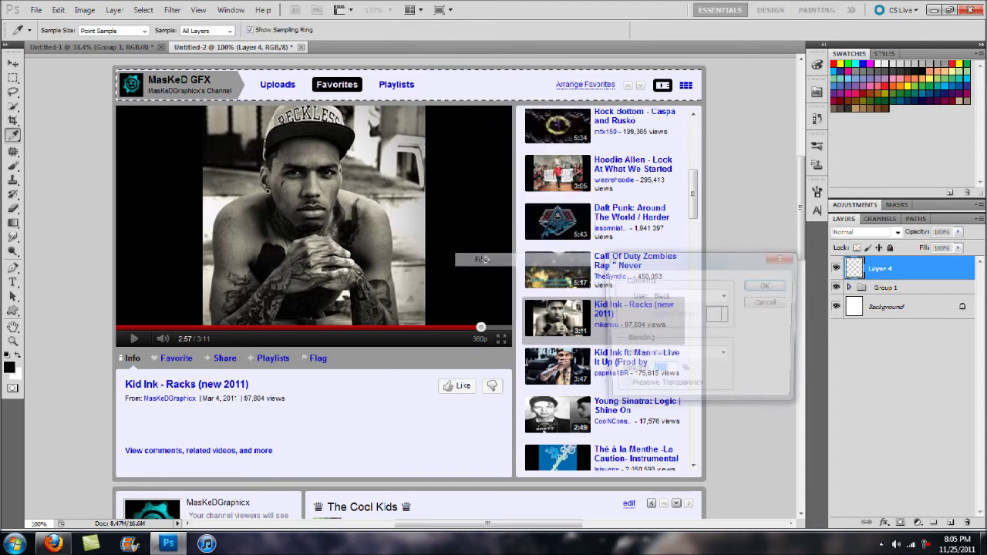
{"action": "left_click", "coordinate": [768, 285]}
{"action": "key", "text": "m"}
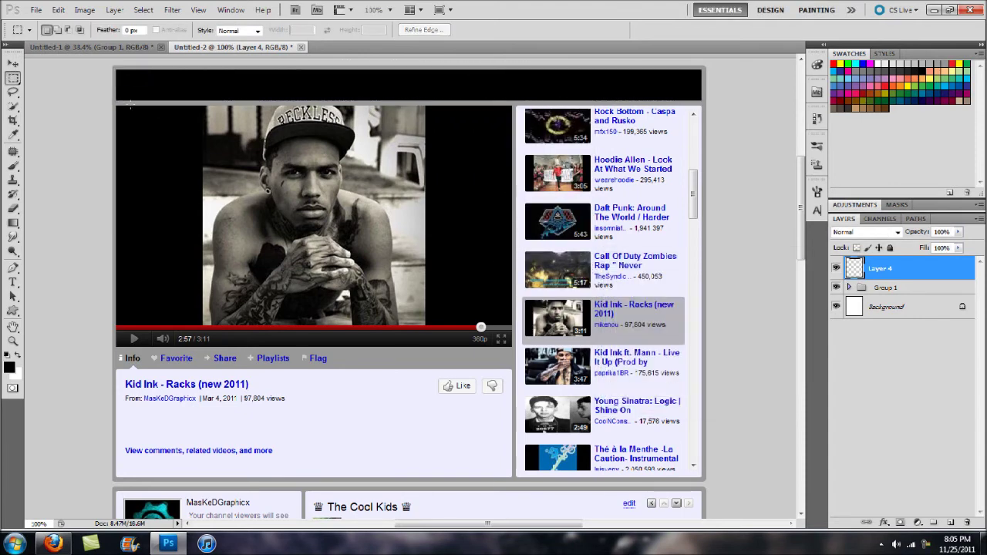
{"action": "left_click", "coordinate": [950, 523]}
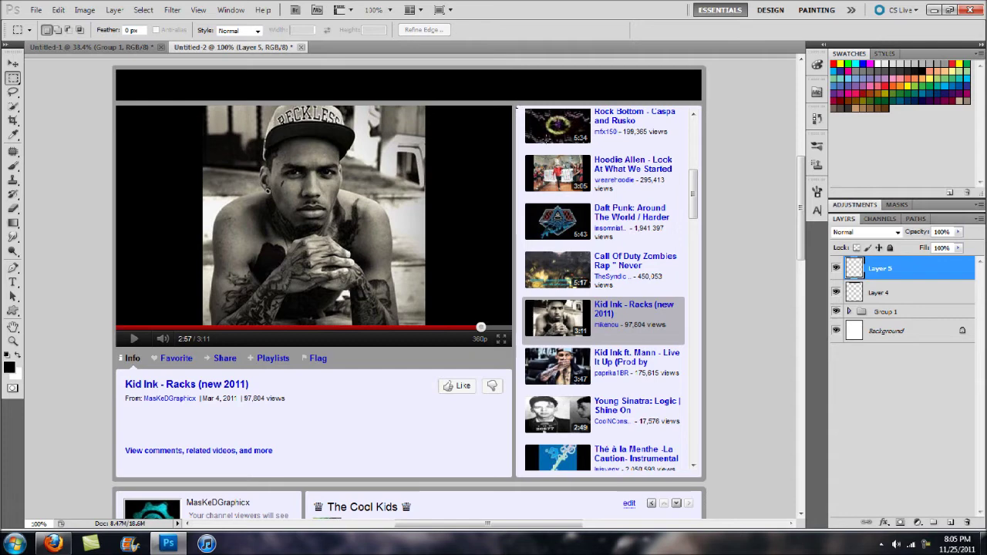
{"action": "left_click_drag", "start_coordinate": [654, 290], "coordinate": [700, 476]}
{"action": "right_click", "coordinate": [678, 169]}
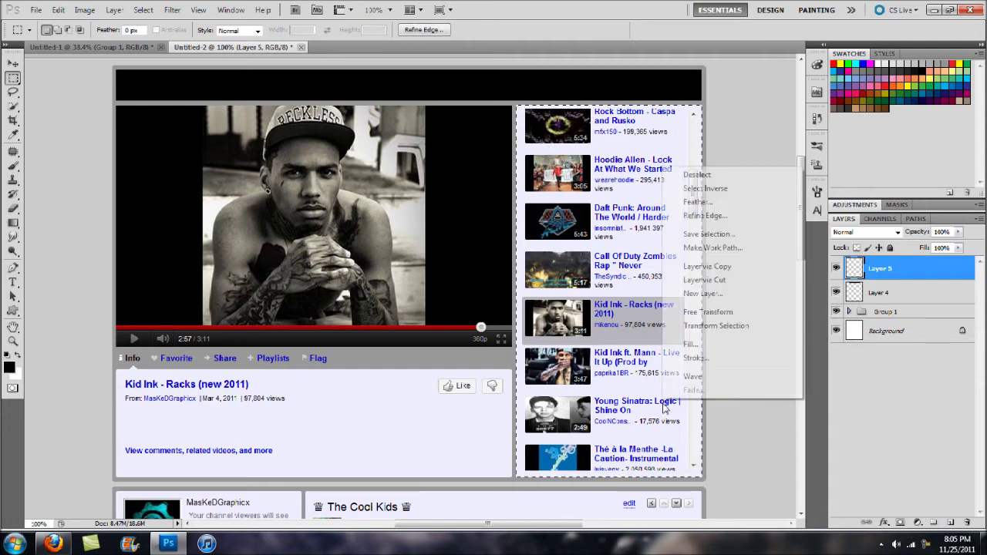
{"action": "left_click", "coordinate": [696, 347]}
{"action": "key", "text": "Return"}
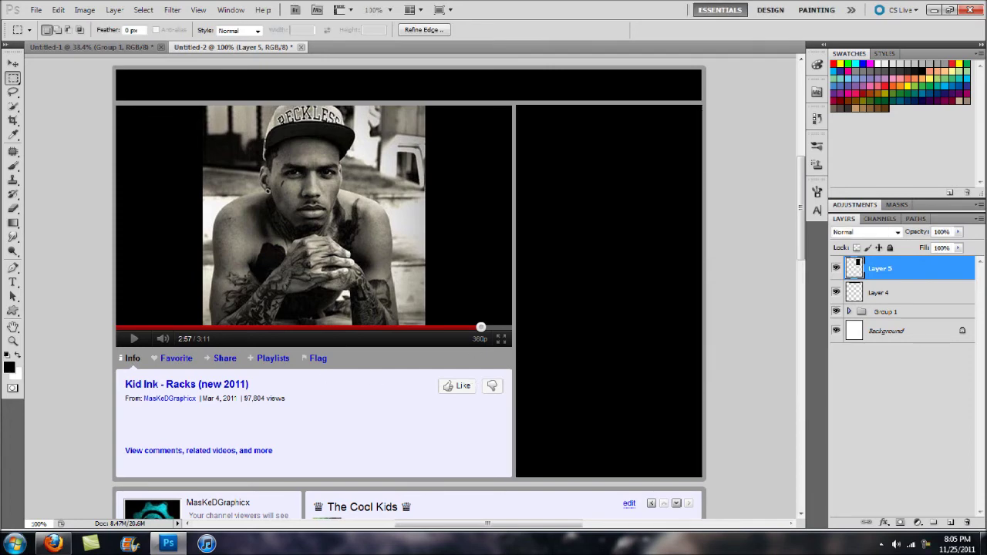
Step: On new Layers 6 and 7, fill the video info box and profile header box with black
{"action": "scroll", "coordinate": [568, 385], "scroll_direction": "down", "scroll_amount": 3}
{"action": "scroll", "coordinate": [569, 385], "scroll_direction": "down", "scroll_amount": 2}
{"action": "left_click", "coordinate": [948, 523]}
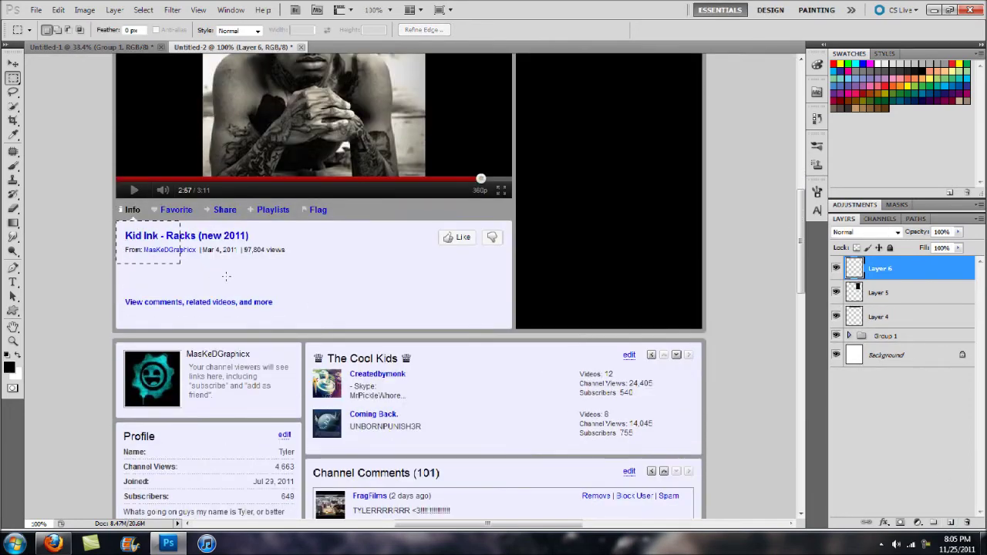
{"action": "left_click_drag", "start_coordinate": [226, 275], "coordinate": [512, 328]}
{"action": "right_click", "coordinate": [438, 273]}
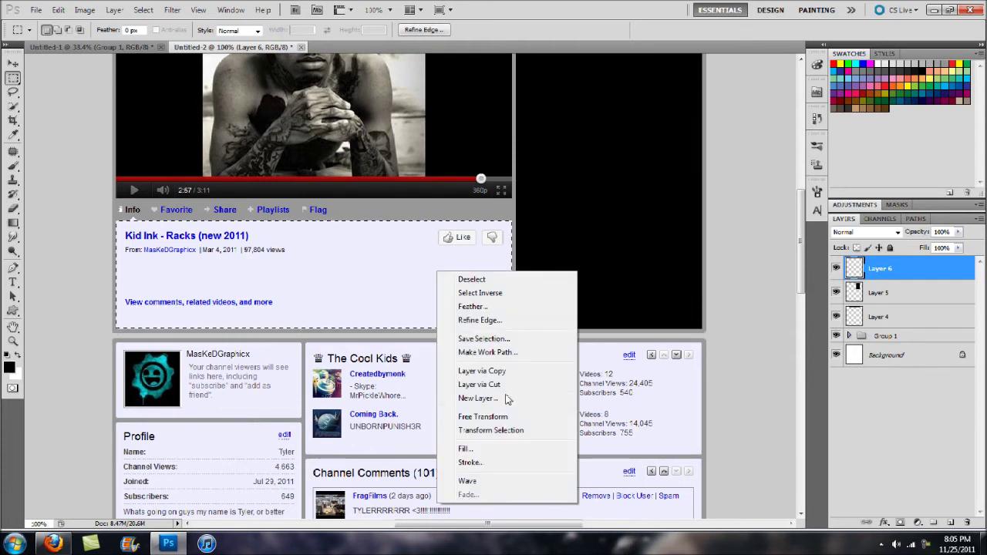
{"action": "left_click", "coordinate": [465, 448]}
{"action": "key", "text": "Return"}
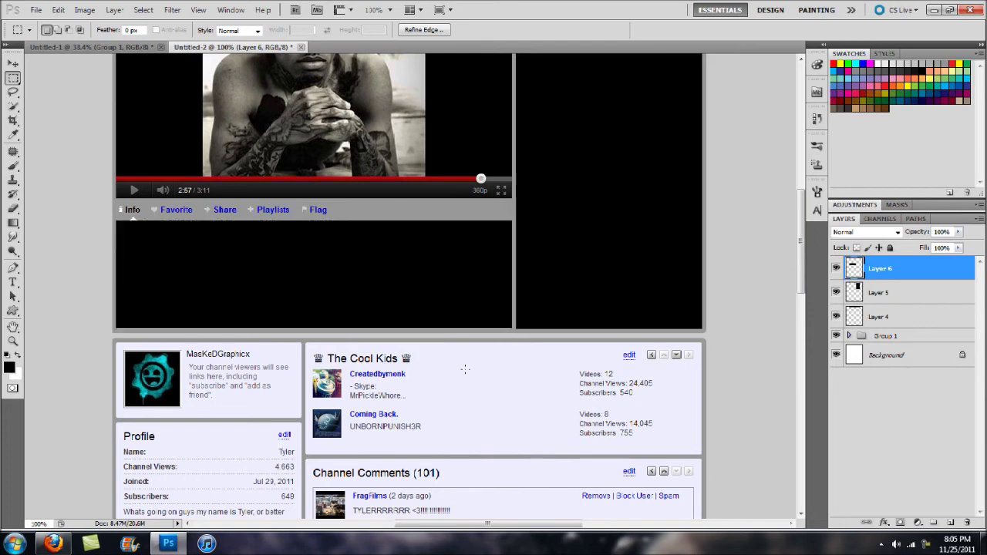
{"action": "scroll", "coordinate": [465, 370], "scroll_direction": "down", "scroll_amount": 3}
{"action": "left_click", "coordinate": [951, 522]}
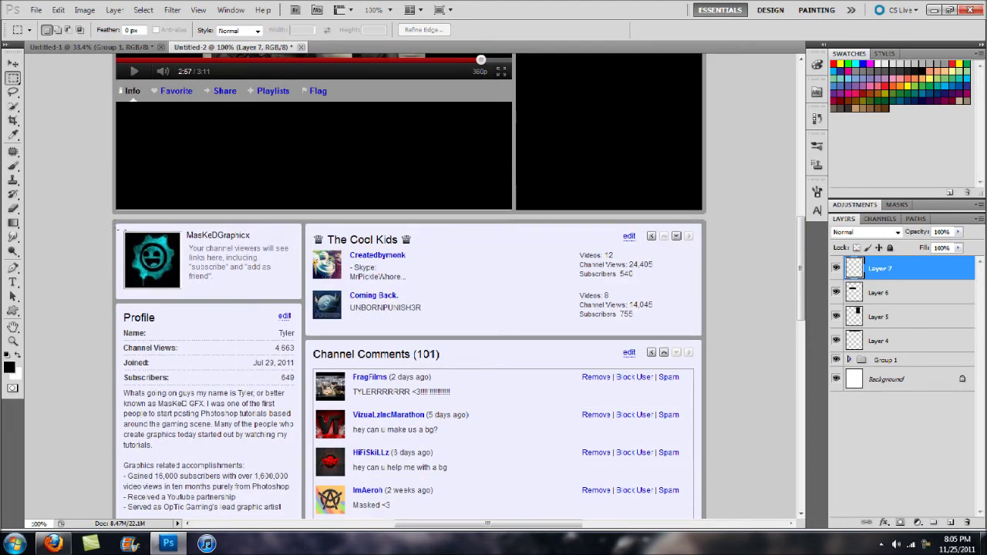
{"action": "left_click_drag", "start_coordinate": [117, 224], "coordinate": [301, 299]}
{"action": "right_click", "coordinate": [270, 268]}
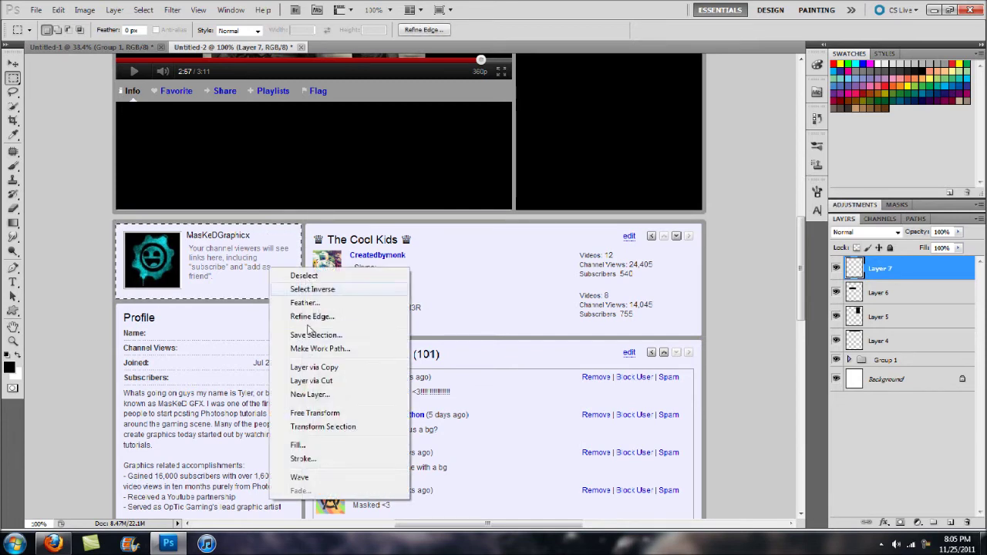
{"action": "left_click", "coordinate": [301, 445]}
{"action": "key", "text": "Return"}
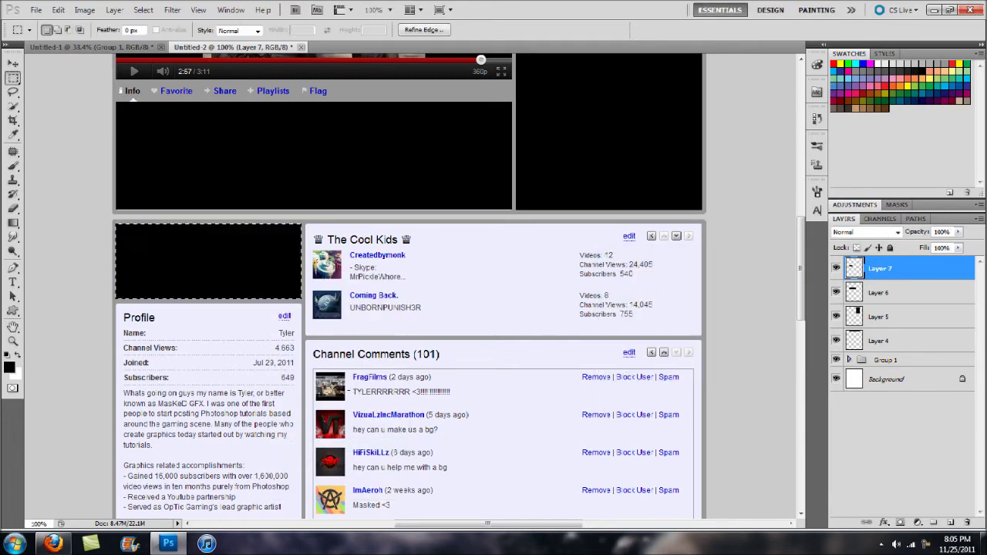
{"action": "key", "text": "ctrl+d"}
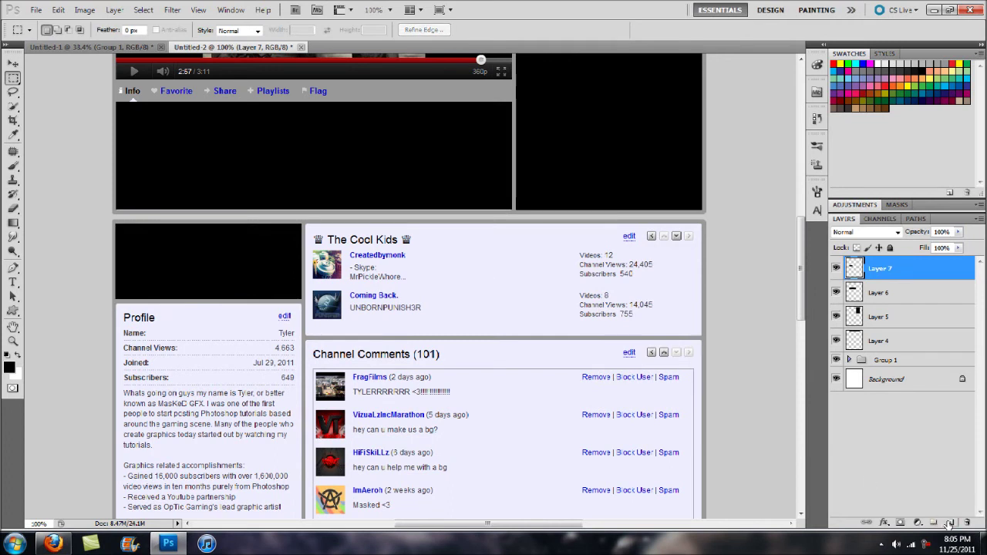
Step: On another new layer, fill The Cool Kids box with black and deselect
{"action": "left_click", "coordinate": [949, 523]}
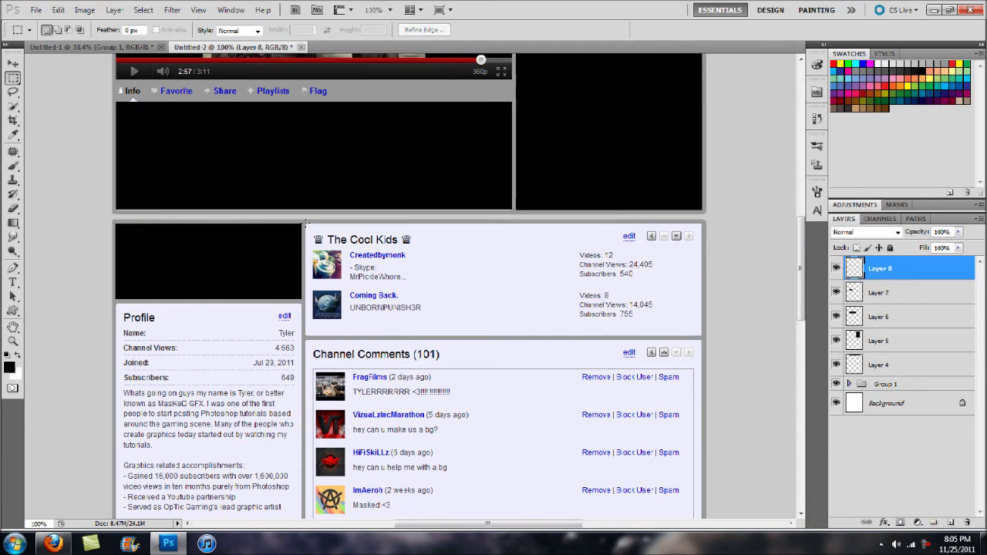
{"action": "left_click_drag", "start_coordinate": [455, 295], "coordinate": [701, 336]}
{"action": "right_click", "coordinate": [586, 280]}
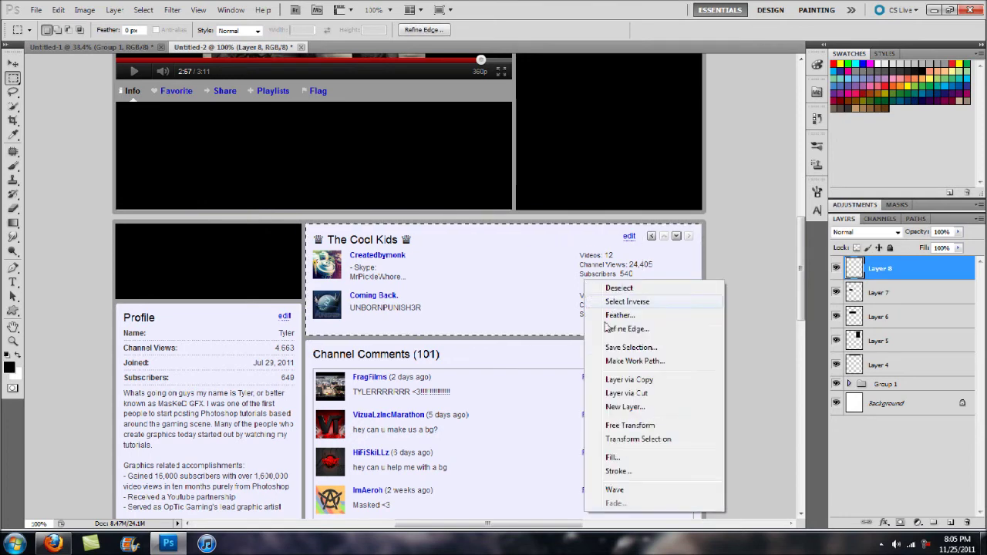
{"action": "left_click", "coordinate": [612, 455]}
{"action": "key", "text": "Return"}
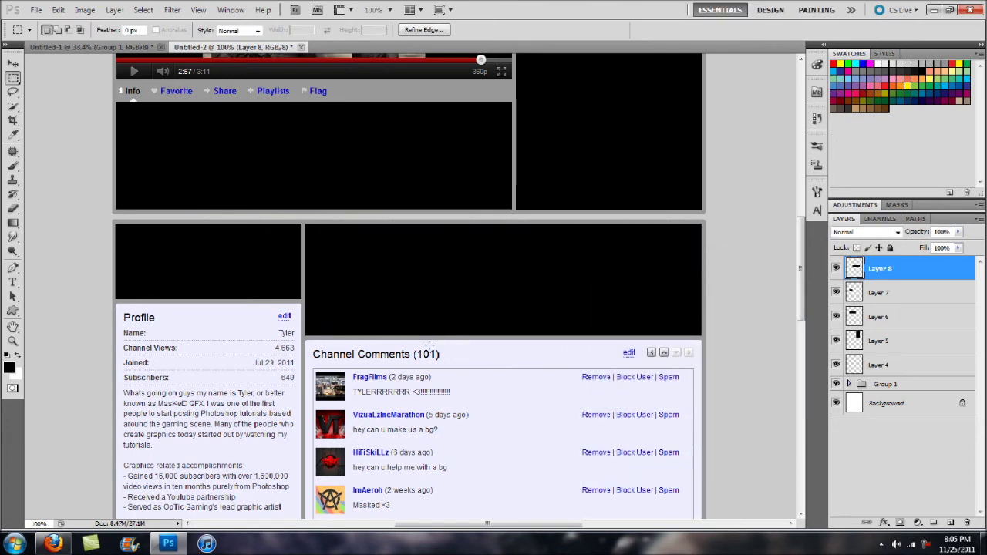
{"action": "key", "text": "ctrl+d"}
{"action": "scroll", "coordinate": [487, 334], "scroll_direction": "down", "scroll_amount": 4}
{"action": "scroll", "coordinate": [512, 349], "scroll_direction": "down", "scroll_amount": 2}
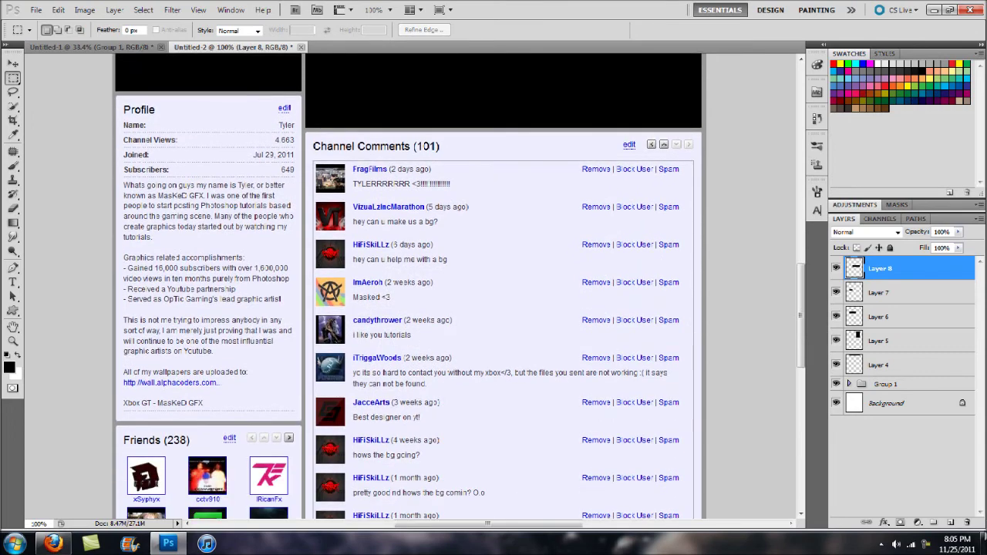
Step: On a new layer, fill the Channel Comments box with black and deselect
{"action": "left_click", "coordinate": [953, 523]}
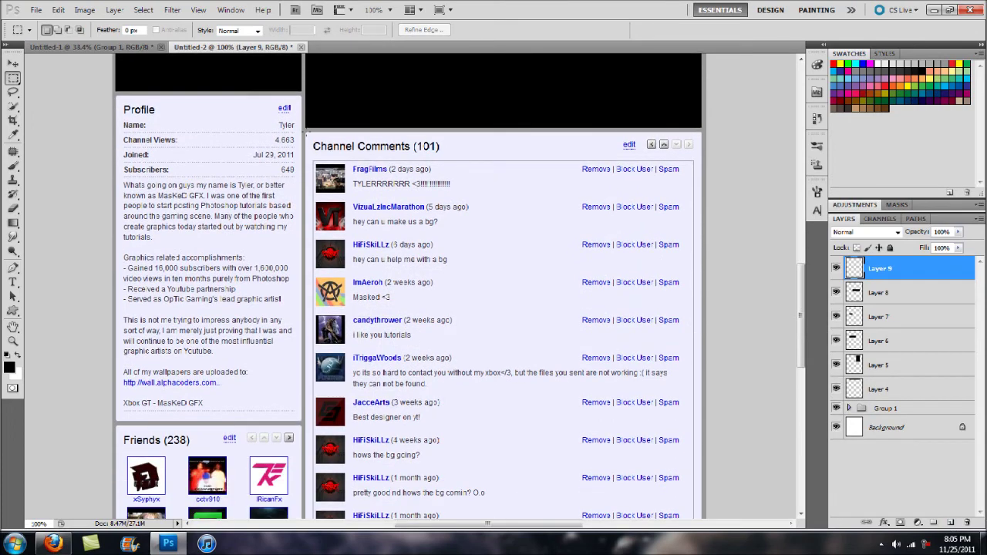
{"action": "left_click_drag", "start_coordinate": [465, 273], "coordinate": [700, 412]}
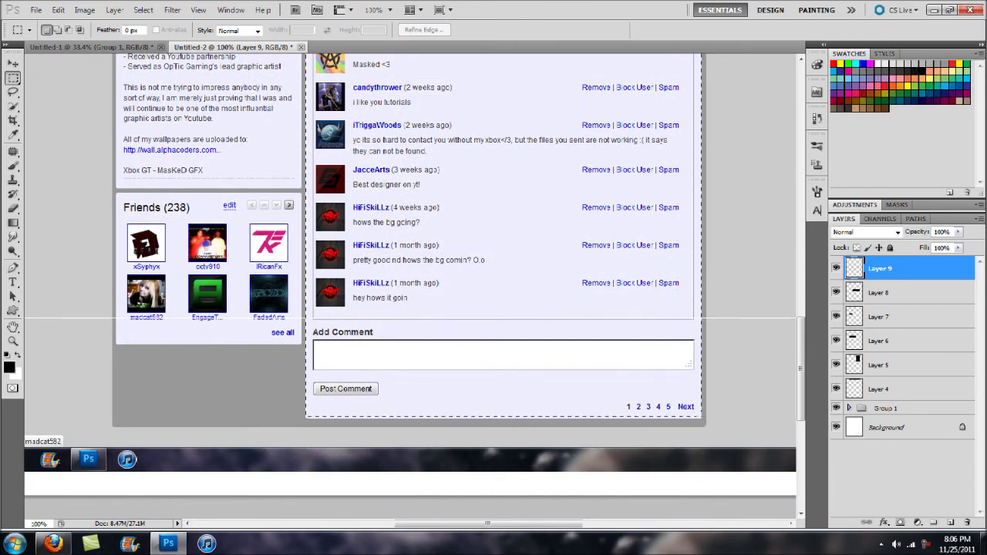
{"action": "right_click", "coordinate": [629, 394]}
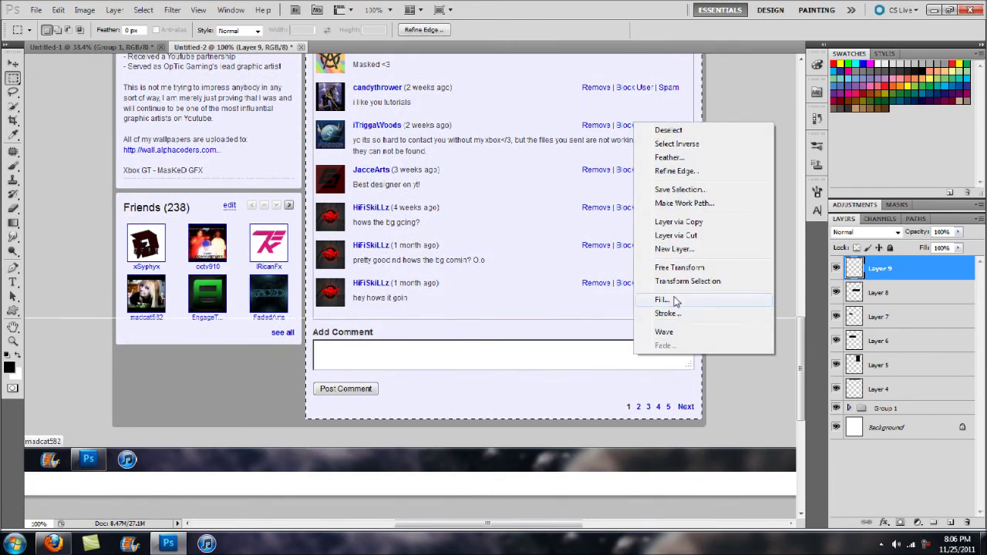
{"action": "left_click", "coordinate": [667, 363]}
{"action": "key", "text": "Return"}
{"action": "key", "text": "ctrl+d"}
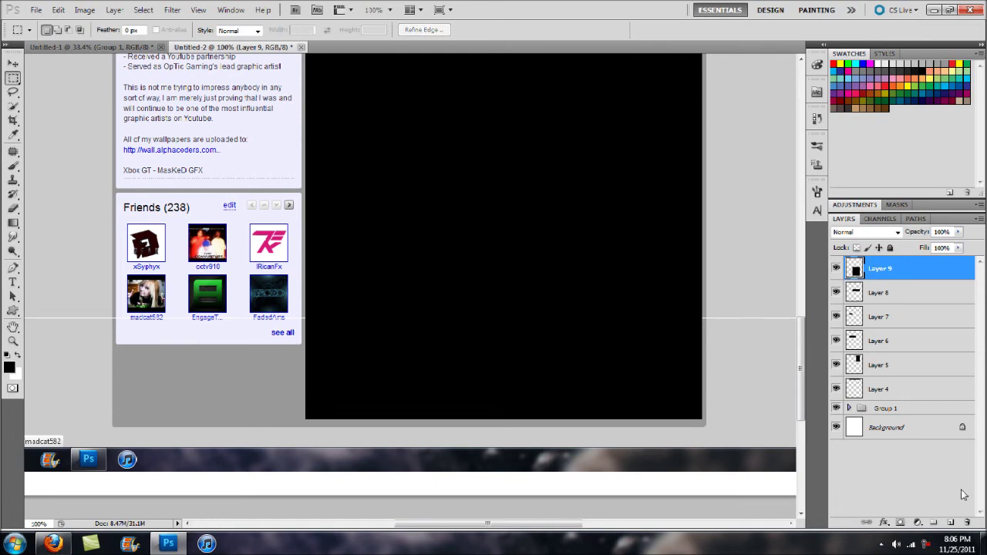
Step: On another new layer, fill the Friends box with black
{"action": "left_click", "coordinate": [949, 523]}
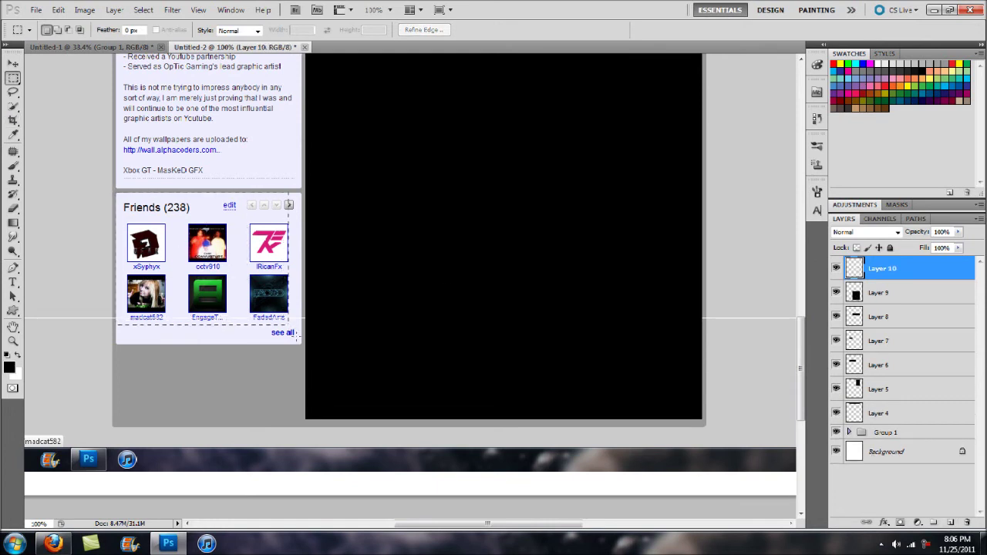
{"action": "left_click_drag", "start_coordinate": [296, 333], "coordinate": [300, 344]}
{"action": "right_click", "coordinate": [235, 276]}
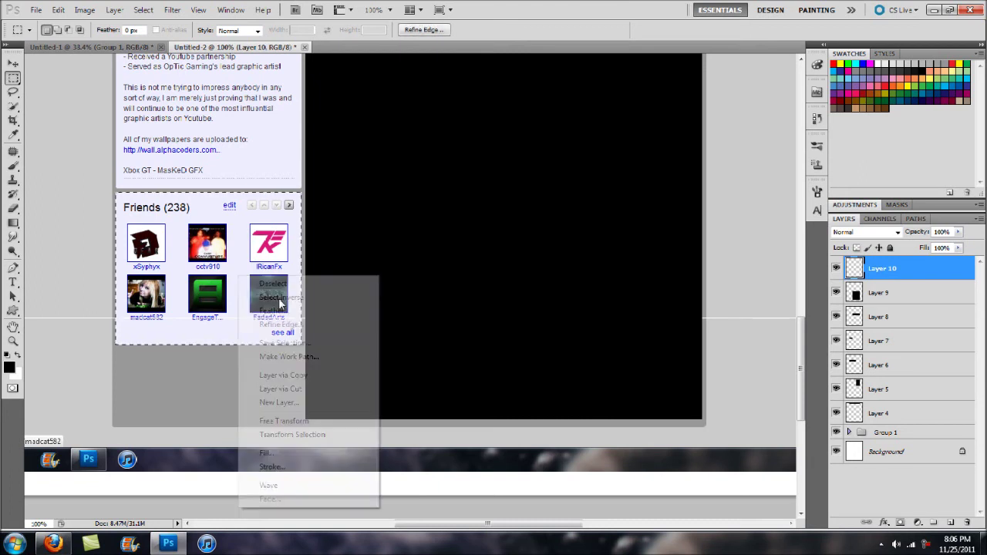
{"action": "left_click", "coordinate": [282, 458]}
{"action": "key", "text": "Return"}
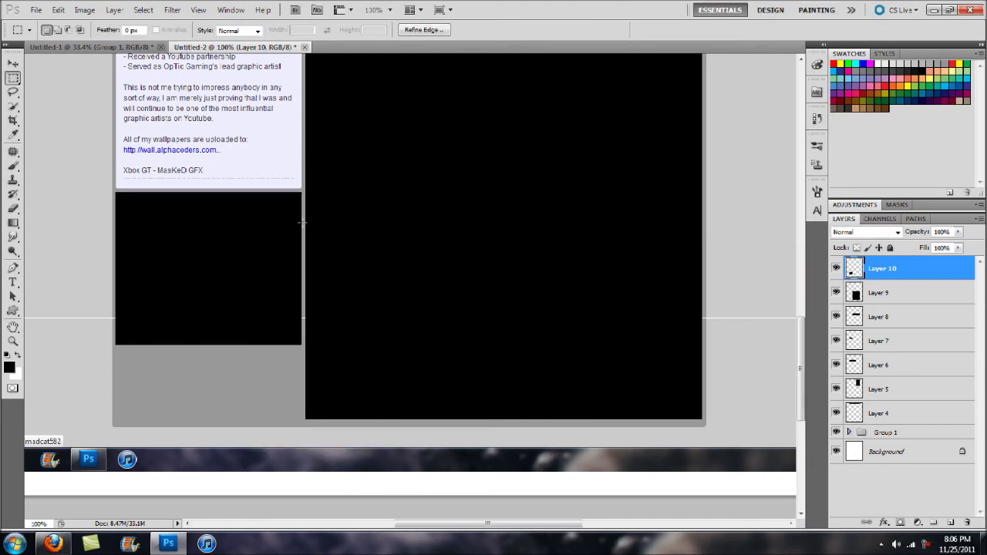
{"action": "scroll", "coordinate": [303, 223], "scroll_direction": "up", "scroll_amount": 6}
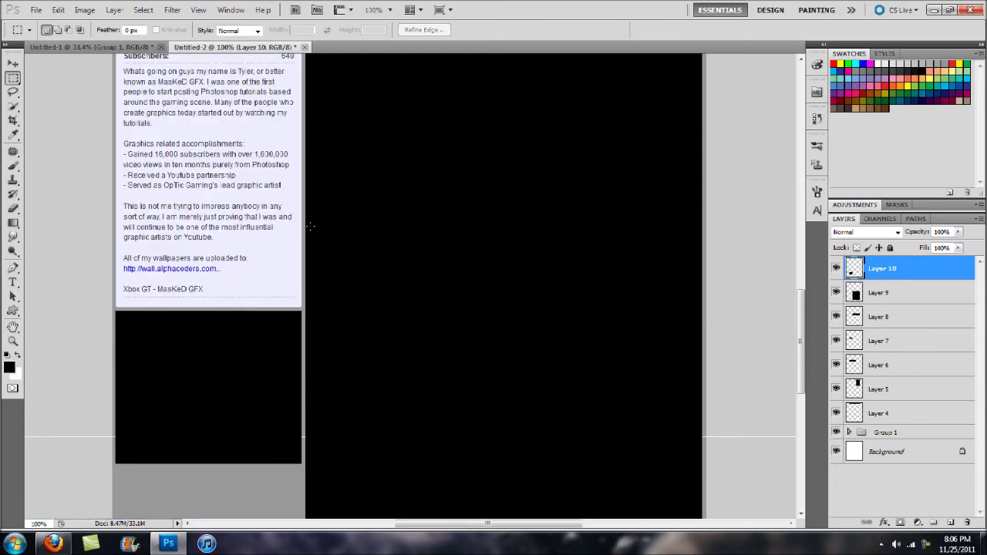
Step: On a third new layer, fill the Profile box black, deselect, and fit the page on screen
{"action": "left_click", "coordinate": [950, 523]}
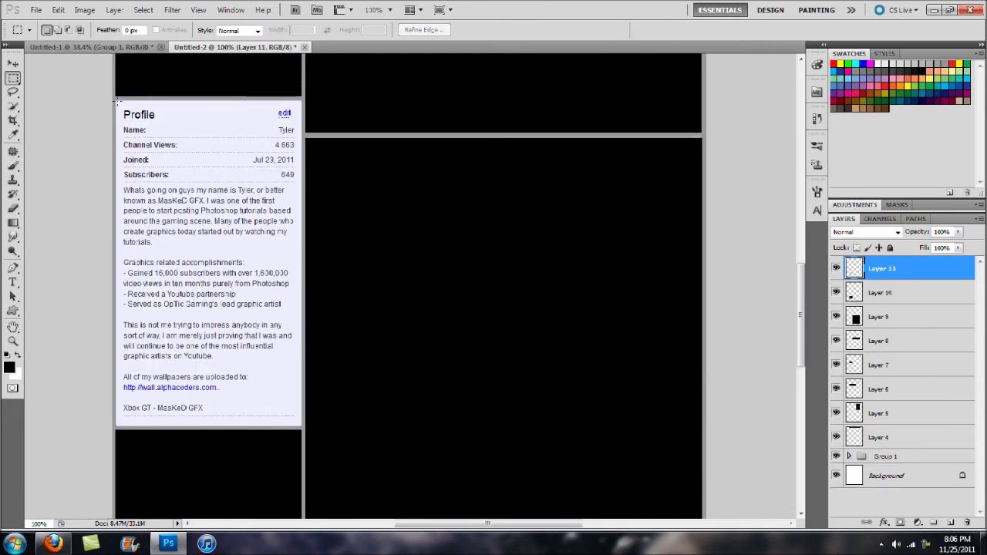
{"action": "left_click_drag", "start_coordinate": [117, 101], "coordinate": [305, 424]}
{"action": "right_click", "coordinate": [255, 354]}
{"action": "left_click", "coordinate": [302, 301]}
{"action": "key", "text": "Return"}
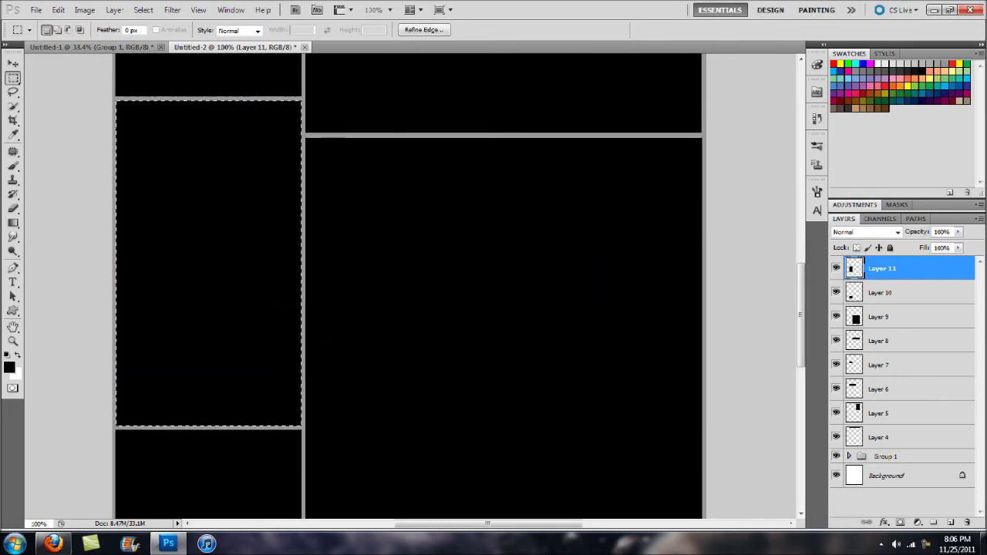
{"action": "key", "text": "ctrl+d"}
{"action": "key", "text": "z"}
{"action": "left_click", "coordinate": [345, 29]}
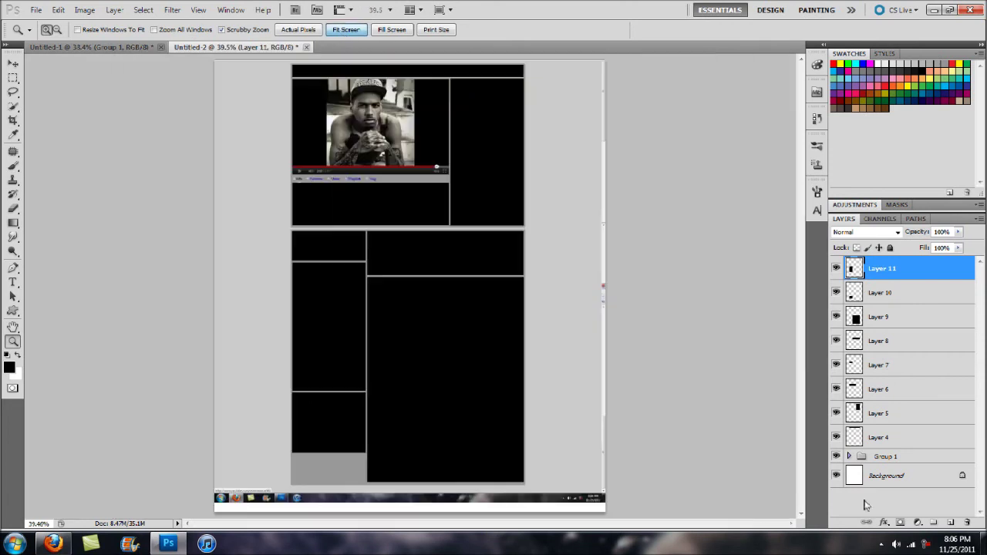
Step: Hide Group 1 and delete the white Background and screenshot group layers
{"action": "left_click", "coordinate": [835, 456]}
{"action": "key", "text": "v"}
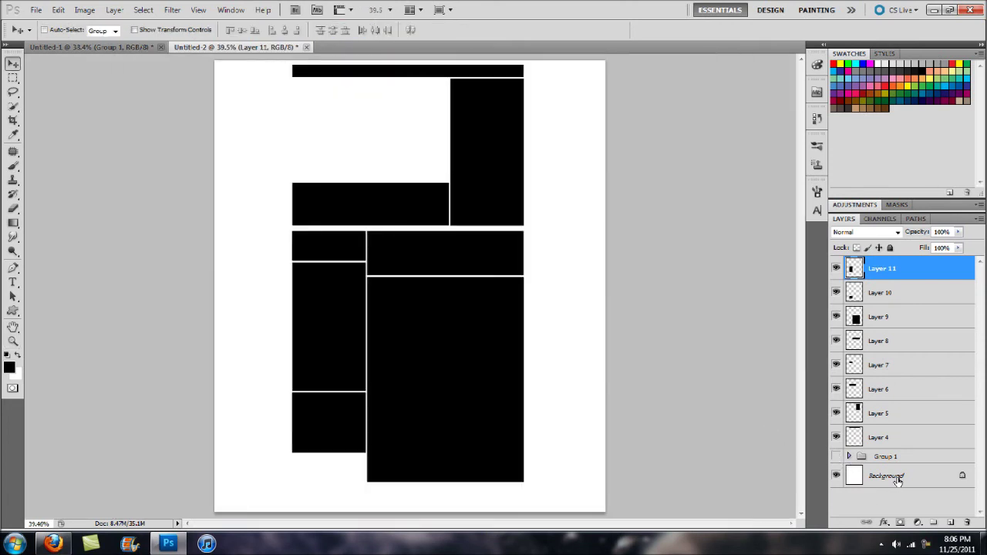
{"action": "left_click", "coordinate": [887, 476]}
{"action": "key", "text": "Delete"}
{"action": "key", "text": "Delete"}
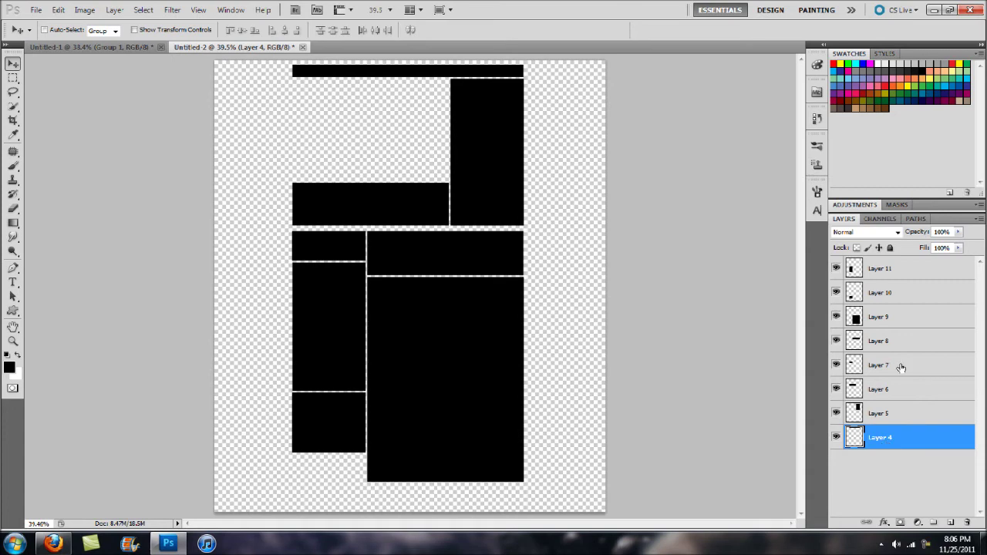
Step: Rename Layer 4 to 'top'
{"action": "double_click", "coordinate": [880, 439]}
{"action": "type", "text": "top"}
{"action": "key", "text": "Return"}
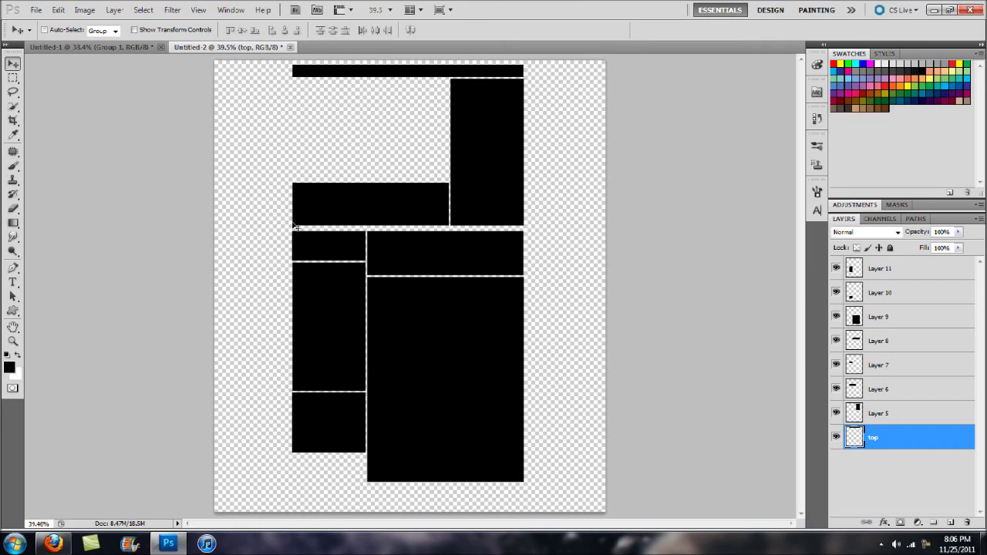
Step: Check the top of the YouTube channel page, toggling Themes and Colors, then return to Photoshop
{"action": "left_click", "coordinate": [52, 543]}
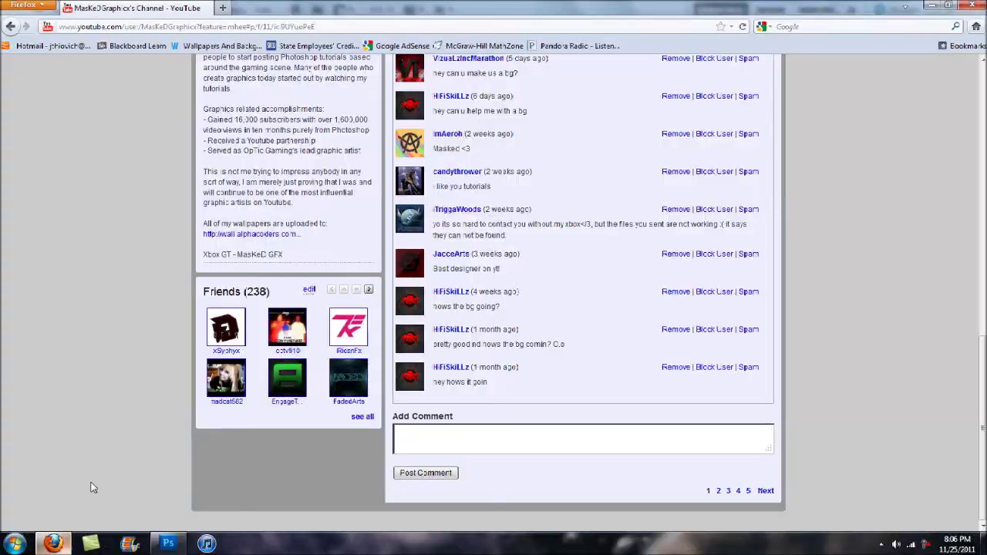
{"action": "scroll", "coordinate": [338, 232], "scroll_direction": "up", "scroll_amount": 15}
{"action": "left_click", "coordinate": [351, 104]}
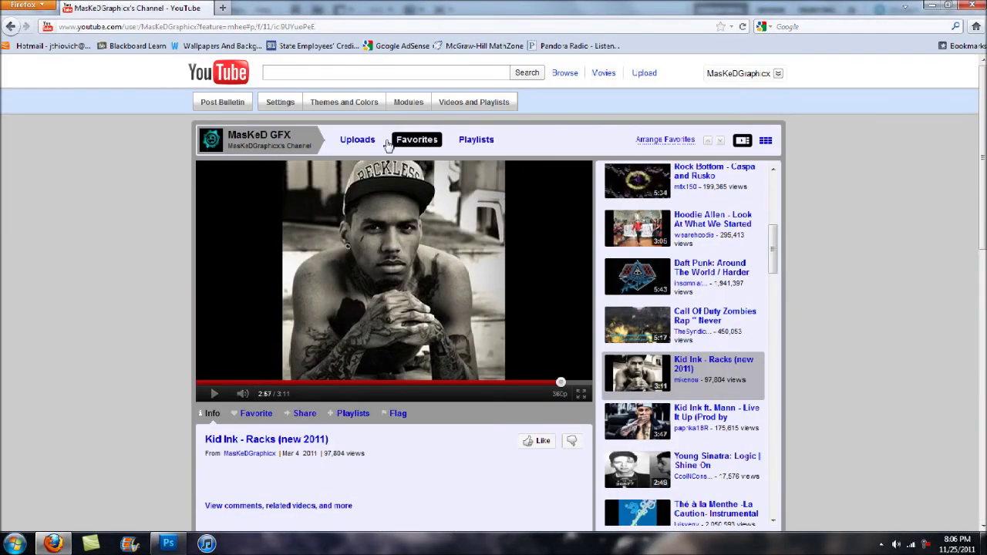
{"action": "left_click", "coordinate": [344, 107]}
{"action": "left_click", "coordinate": [168, 543]}
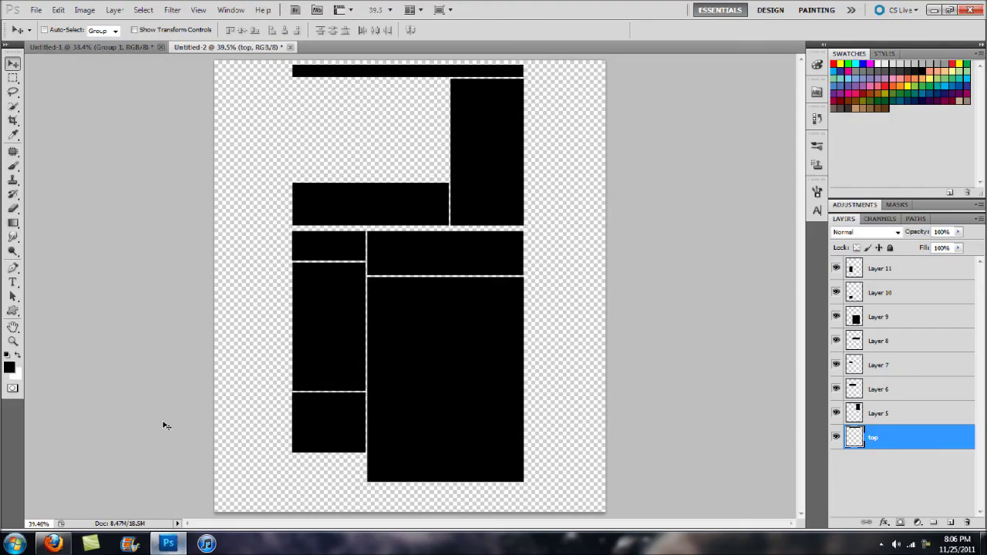
{"action": "right_click", "coordinate": [925, 545]}
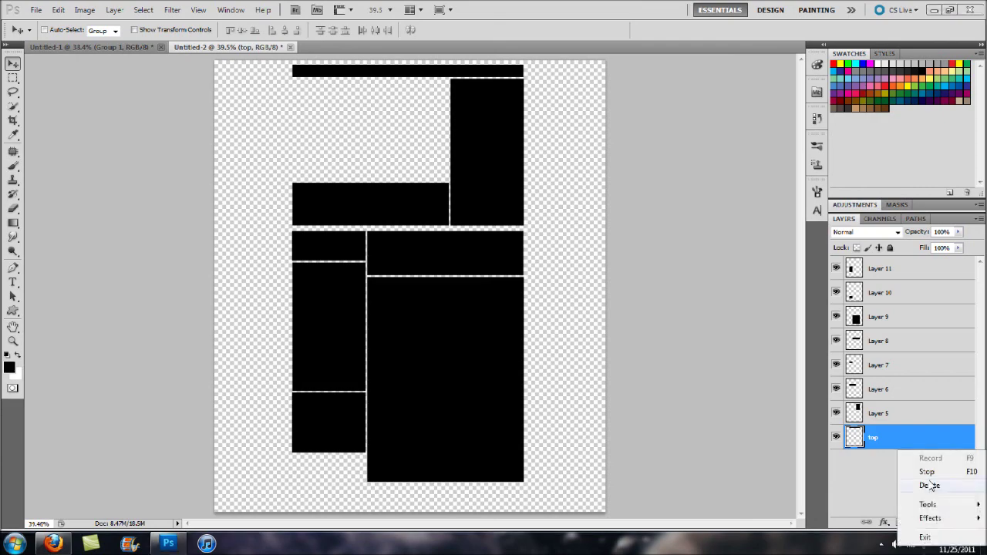